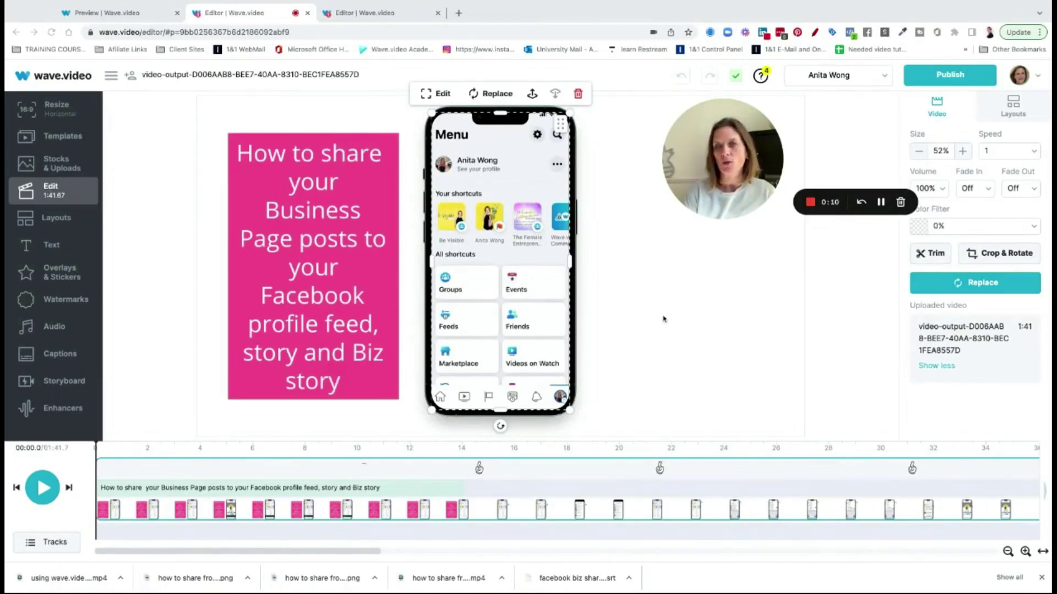
Show the layout options, then switch to the story-format '- Copy' project with the phone recording.
click(48, 220)
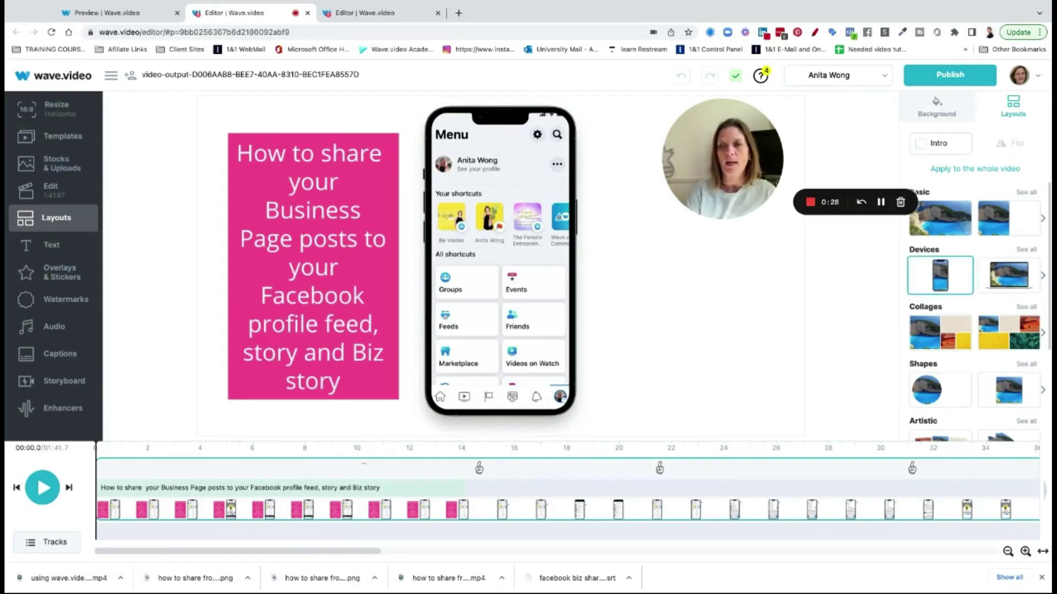
click(389, 19)
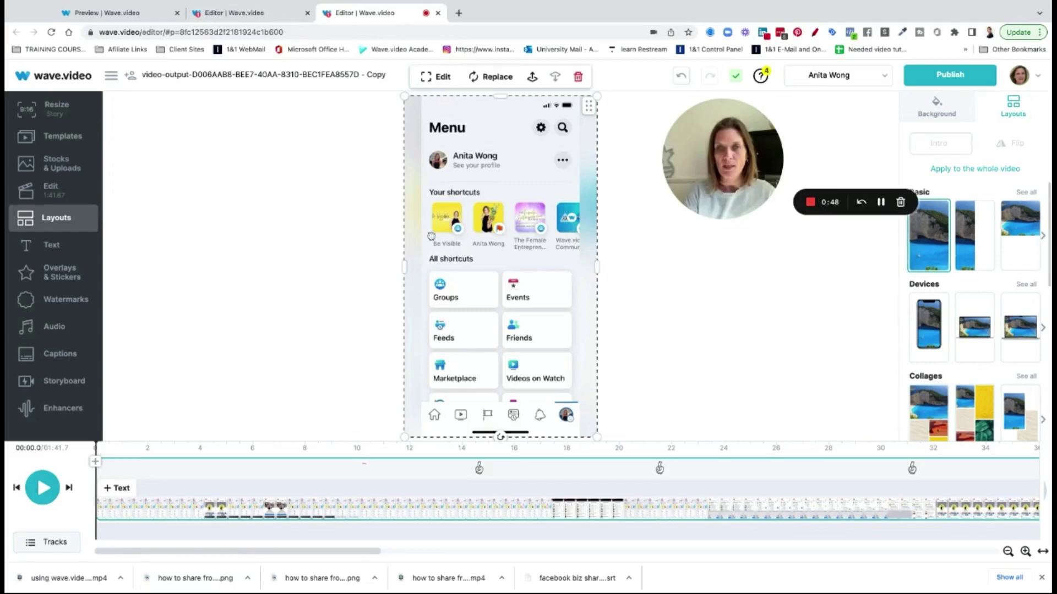
click(256, 7)
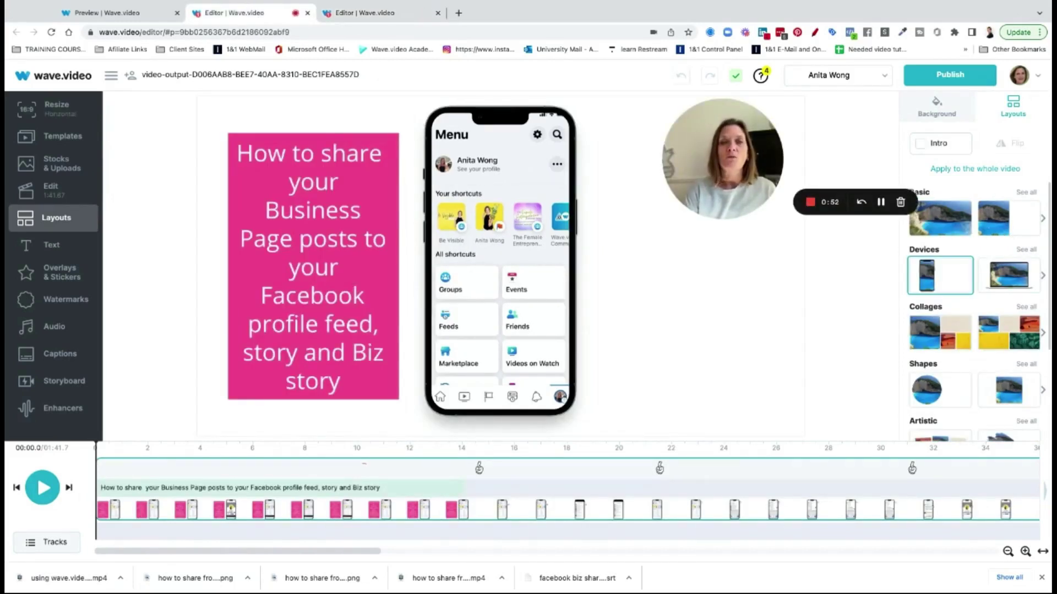
click(370, 19)
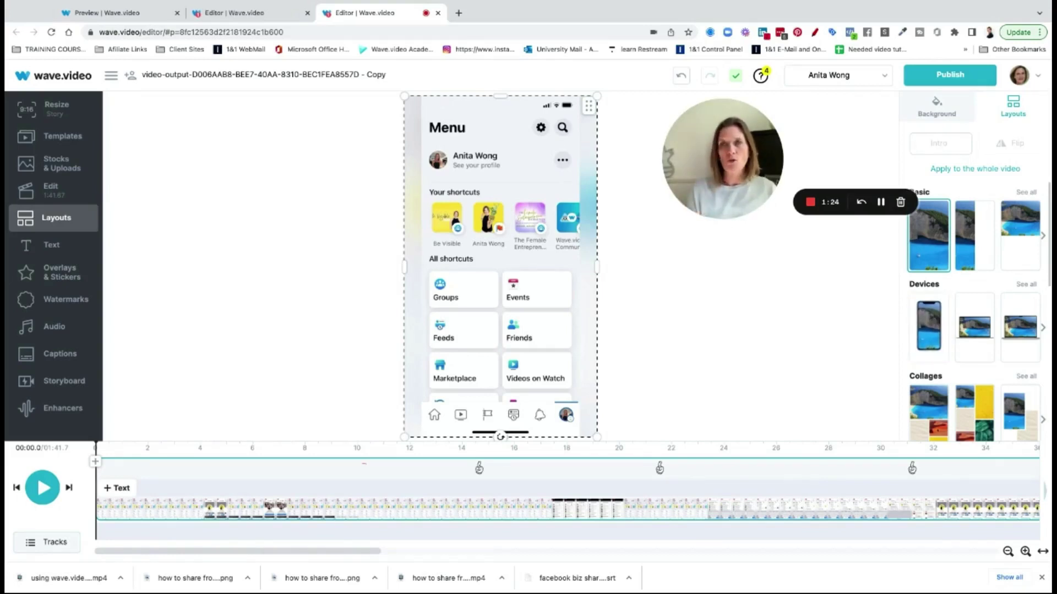
Frame the Facebook menu recording in the phone device mockup, leaving the intro option off.
click(930, 328)
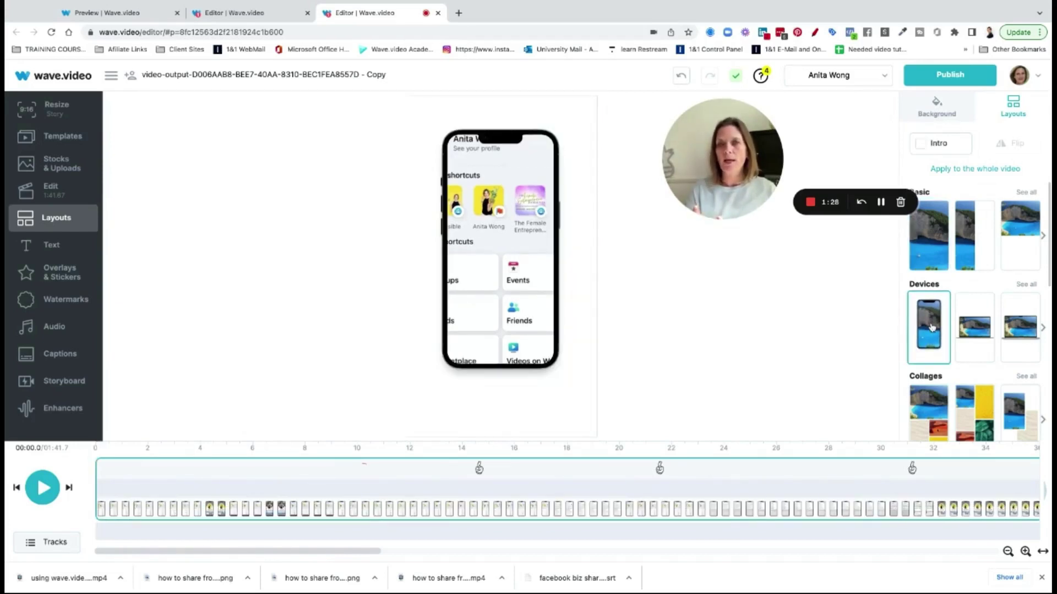
click(930, 328)
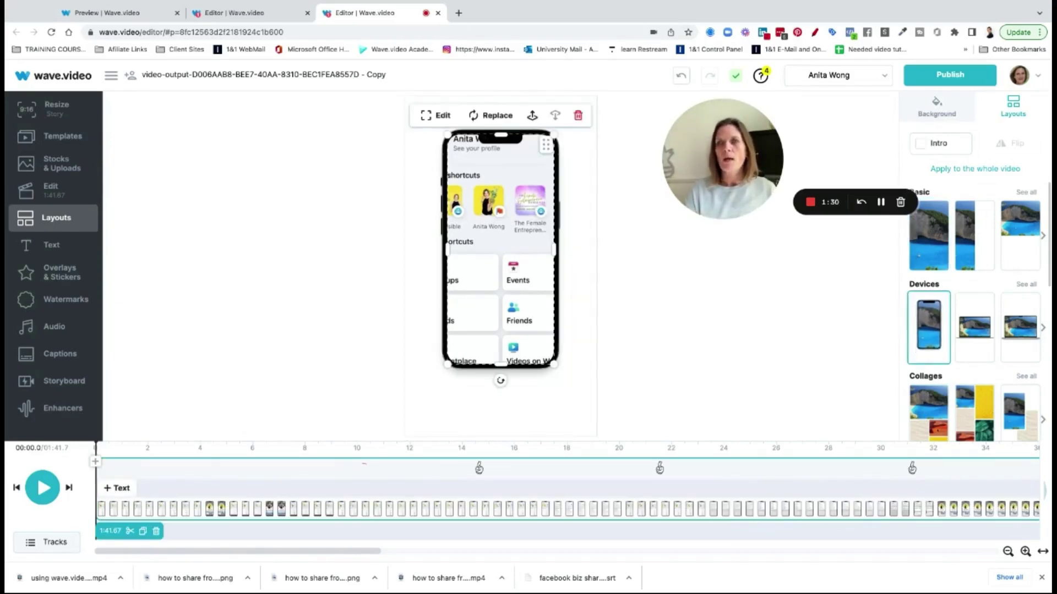
click(923, 147)
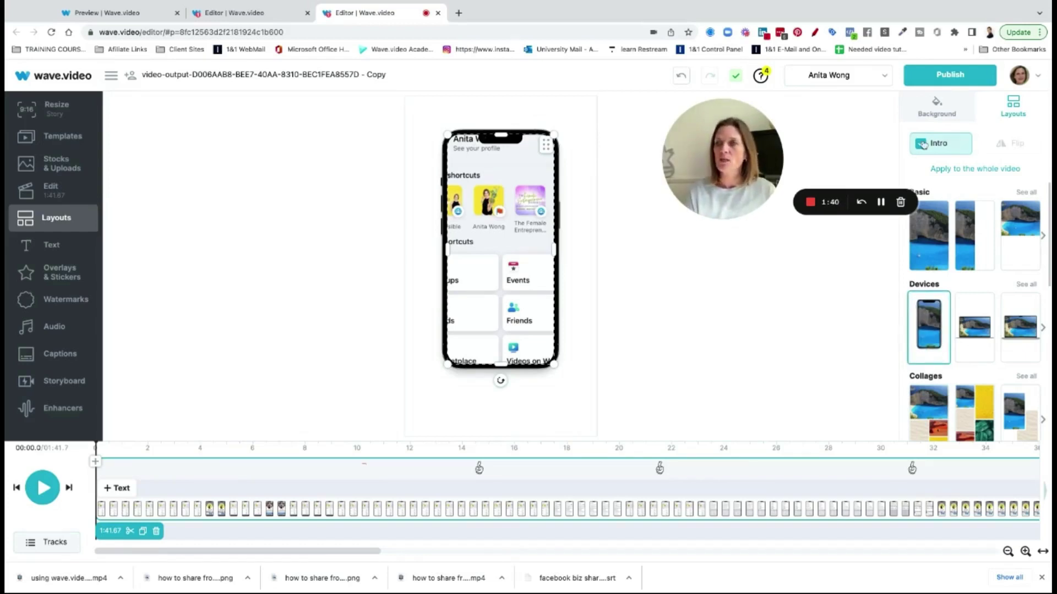
click(922, 143)
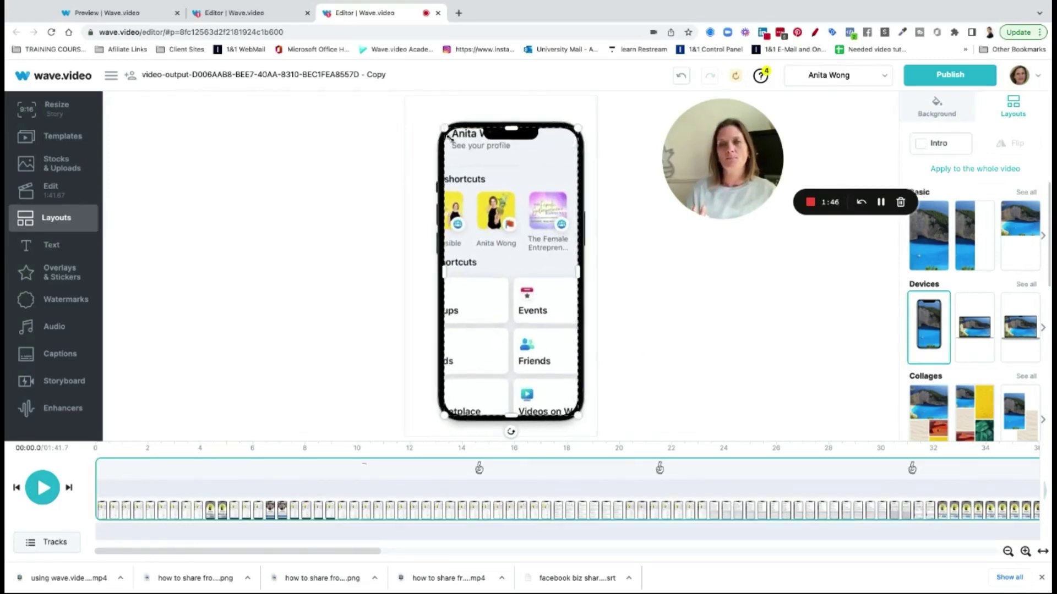
Centre the phone mockup and crop the recording to 88% so the whole Menu screen shows.
click(510, 223)
drag(509, 223, 499, 217)
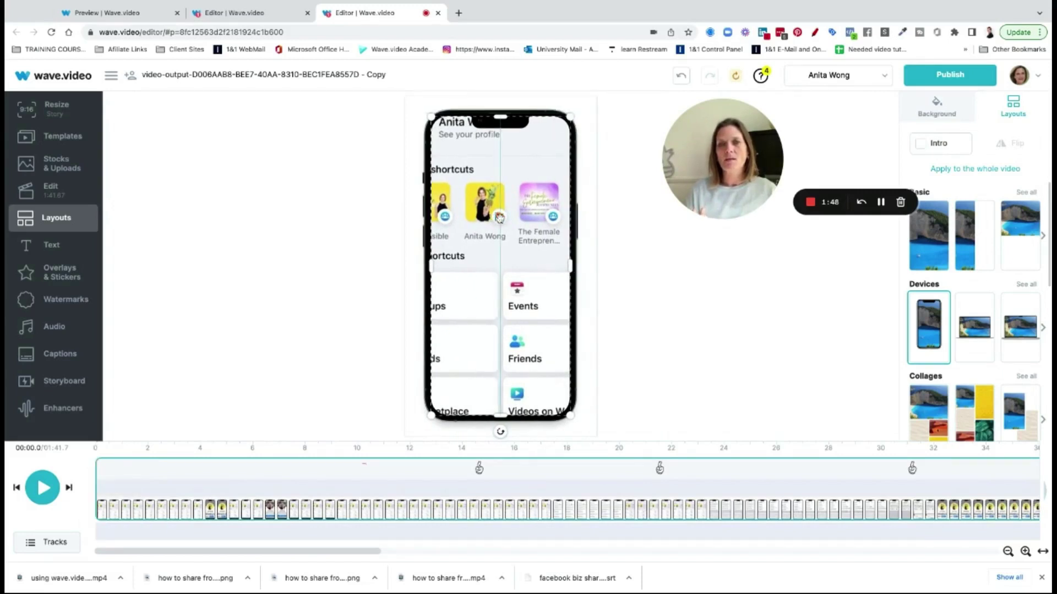
double_click(489, 218)
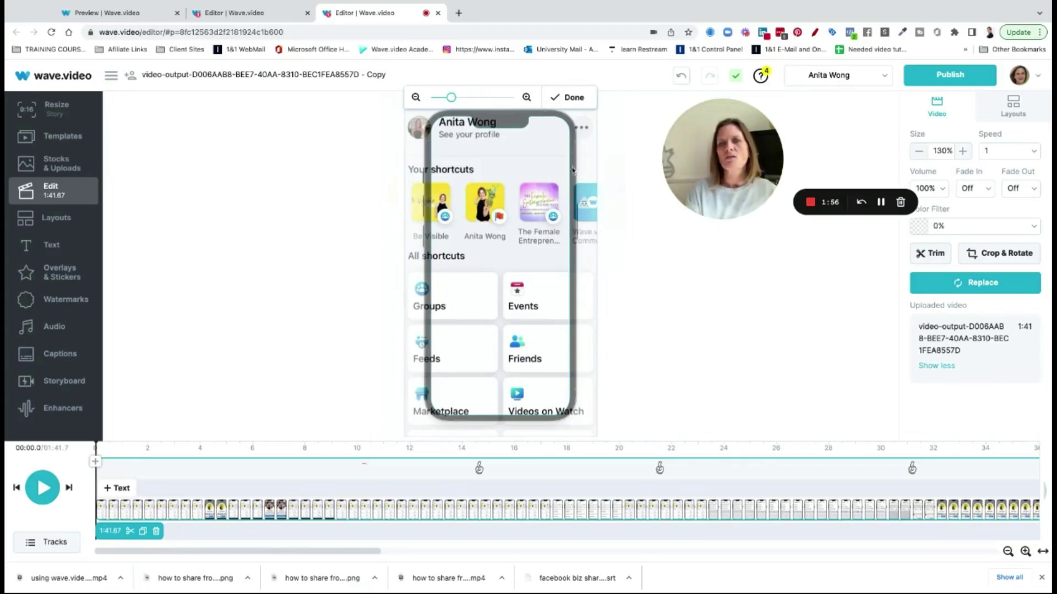
click(571, 98)
click(488, 139)
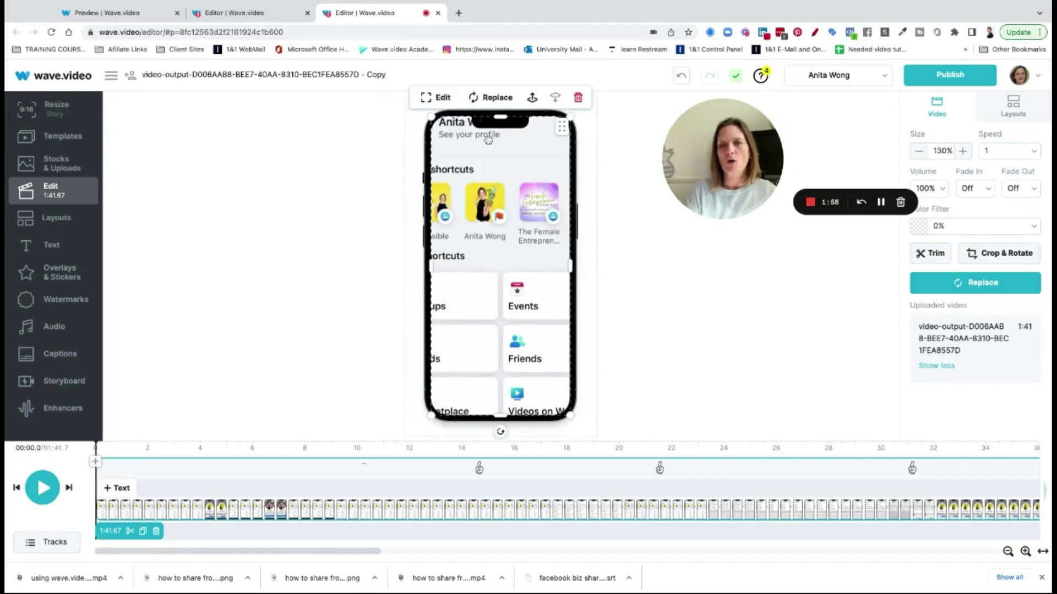
double_click(487, 138)
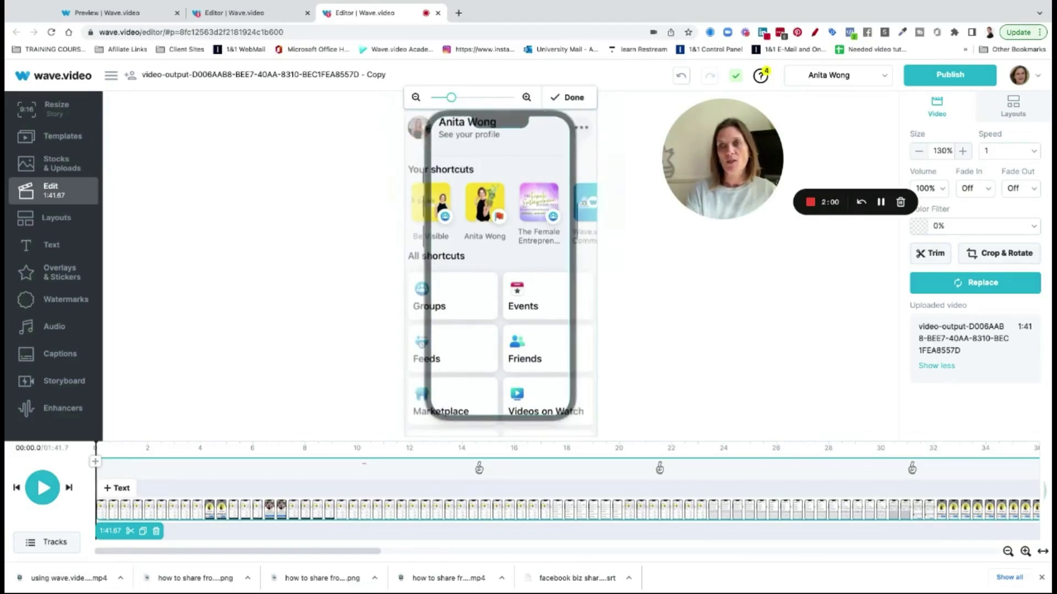
drag(450, 97, 431, 97)
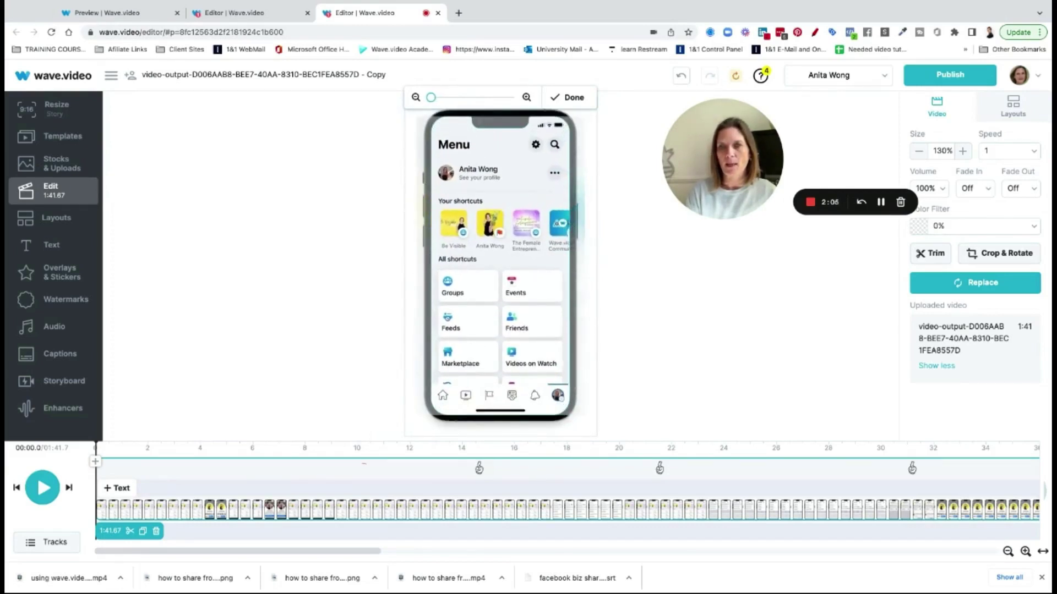
click(568, 99)
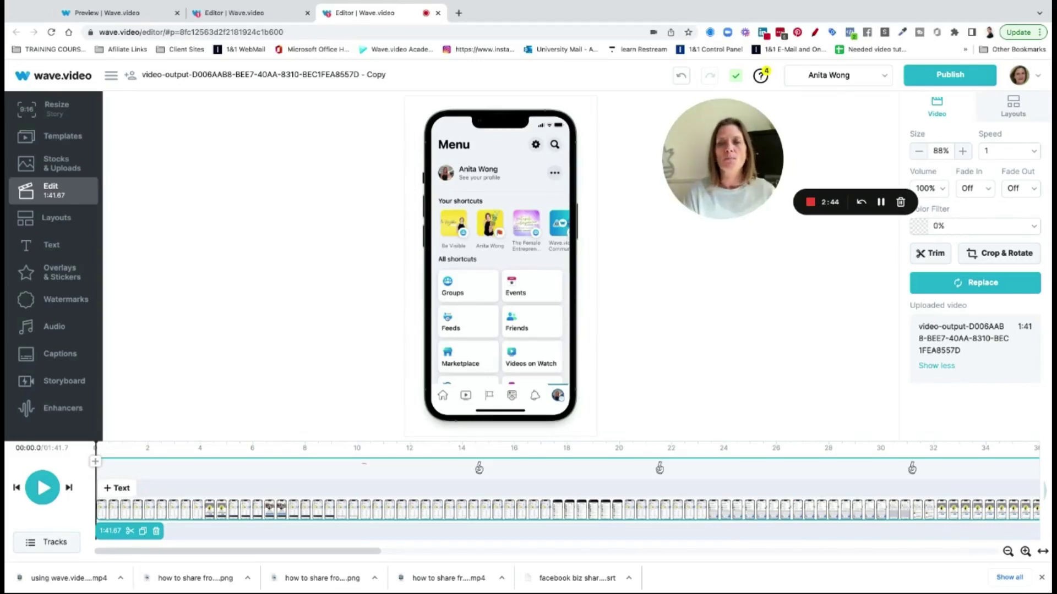
click(272, 12)
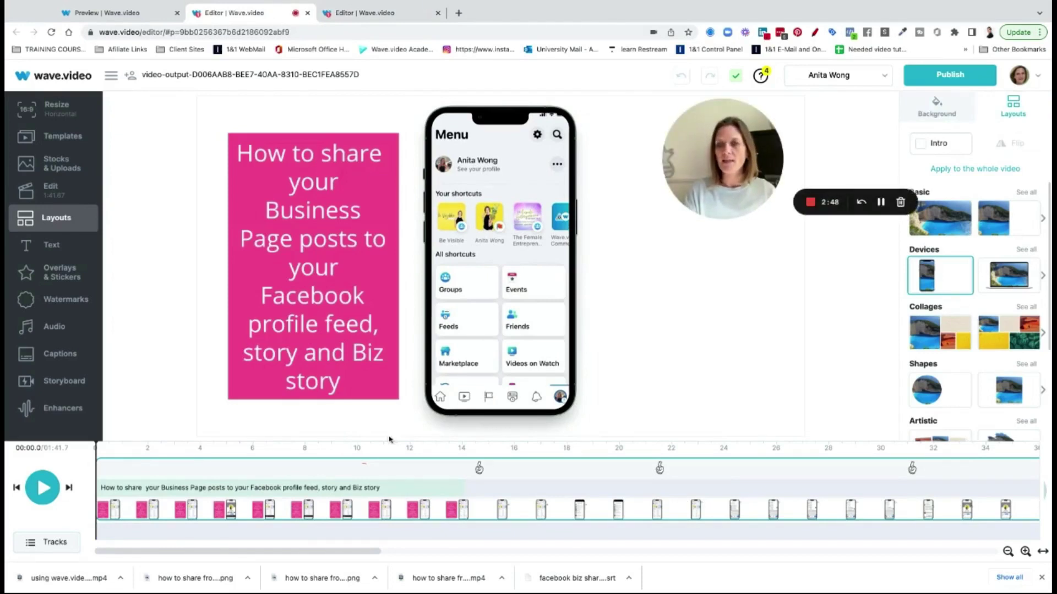
click(424, 465)
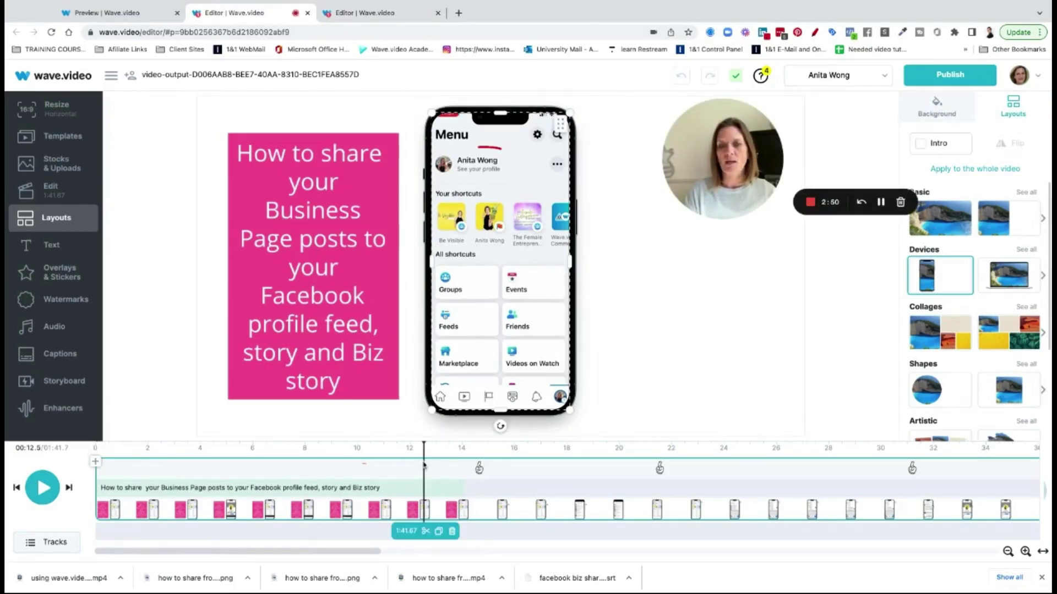
click(479, 469)
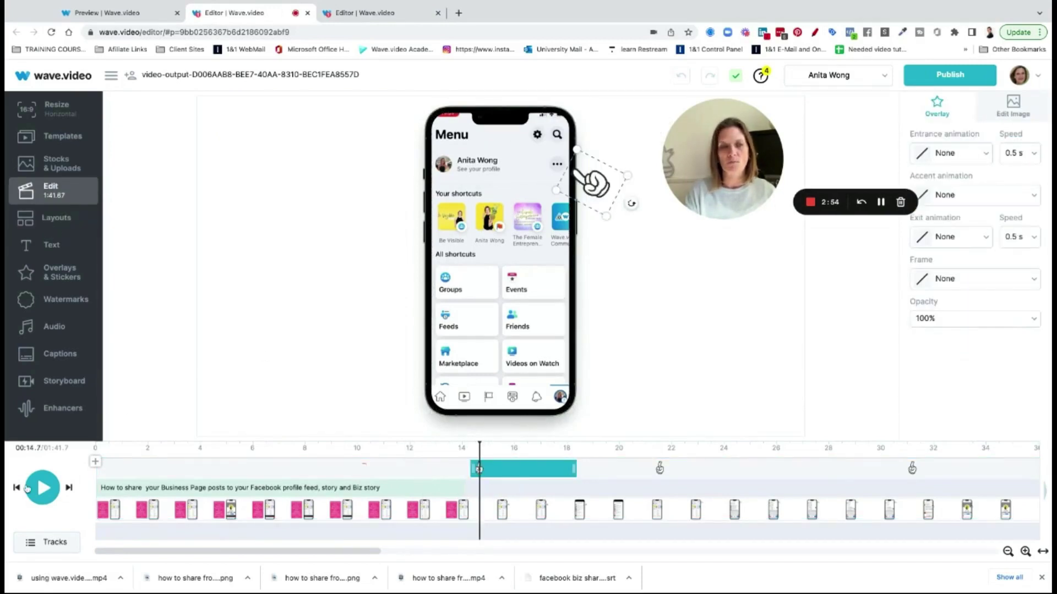
click(48, 490)
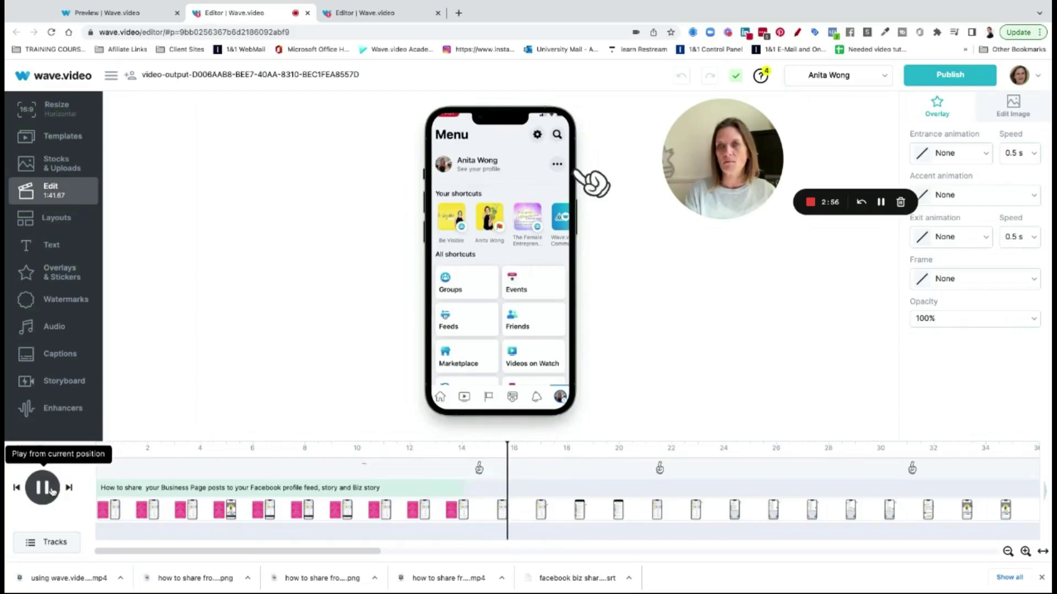
click(43, 488)
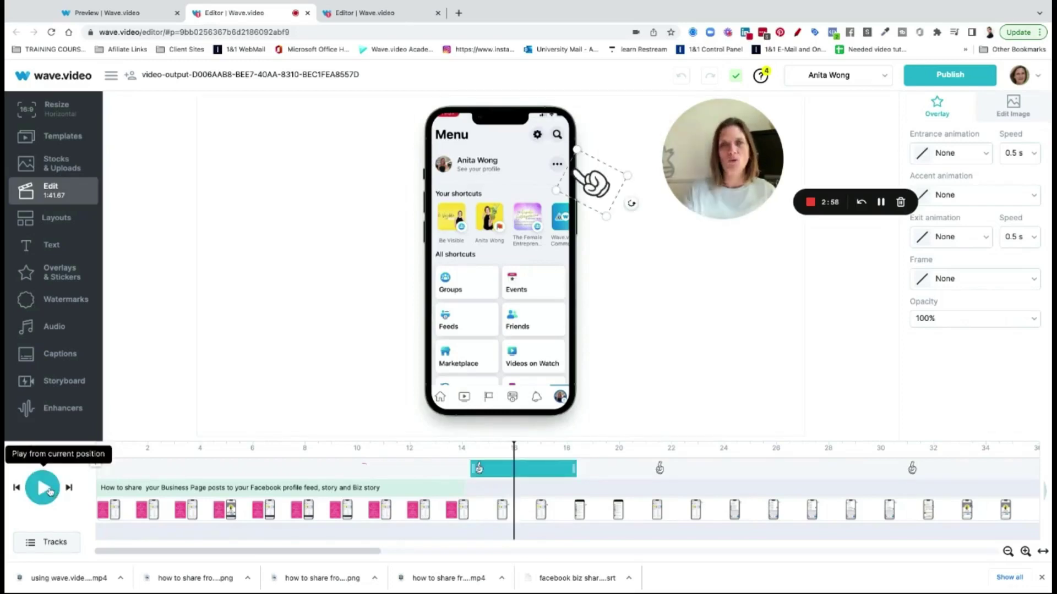
click(370, 14)
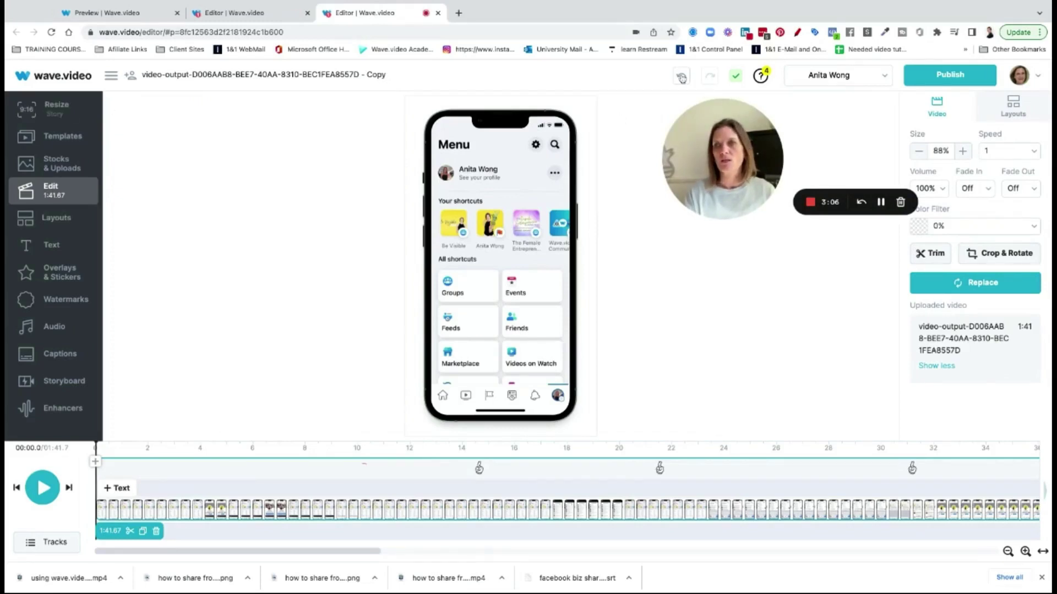
Undo the last three framing changes and switch to the Basic full-screen layout without the phone frame.
click(682, 77)
click(681, 77)
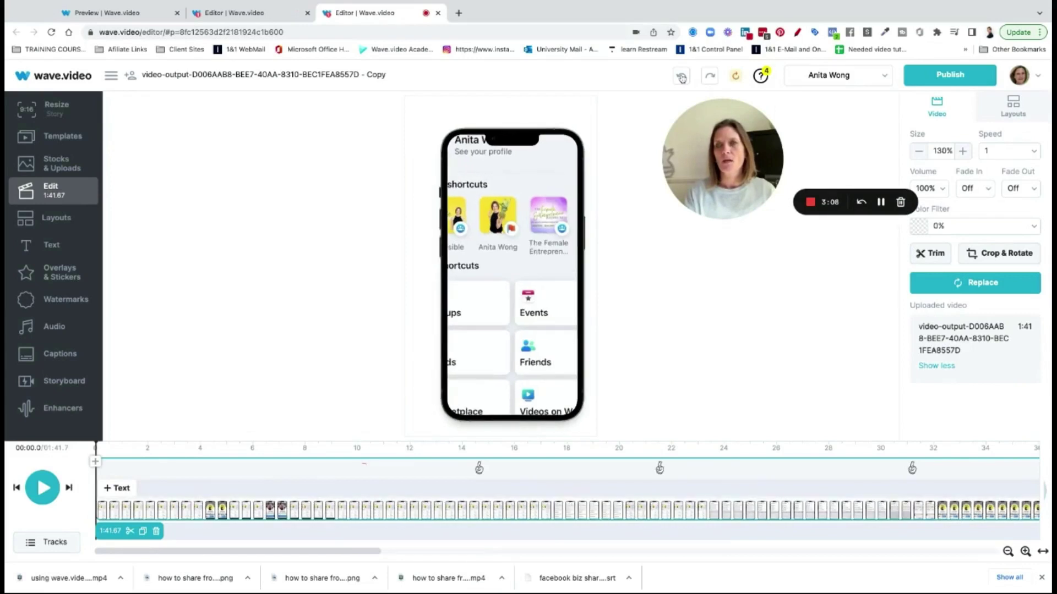
click(682, 77)
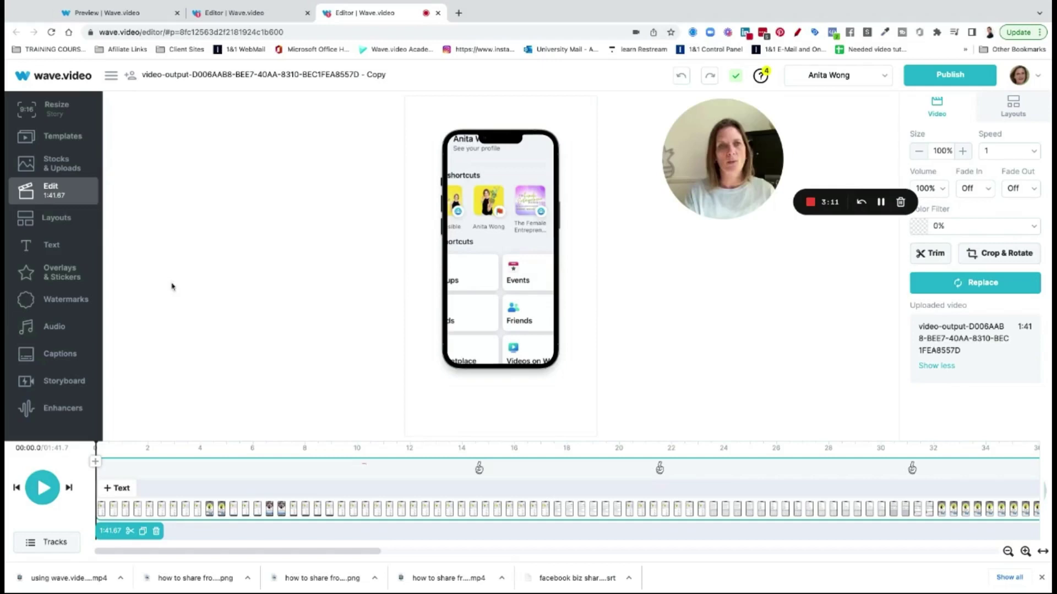
click(63, 223)
click(944, 242)
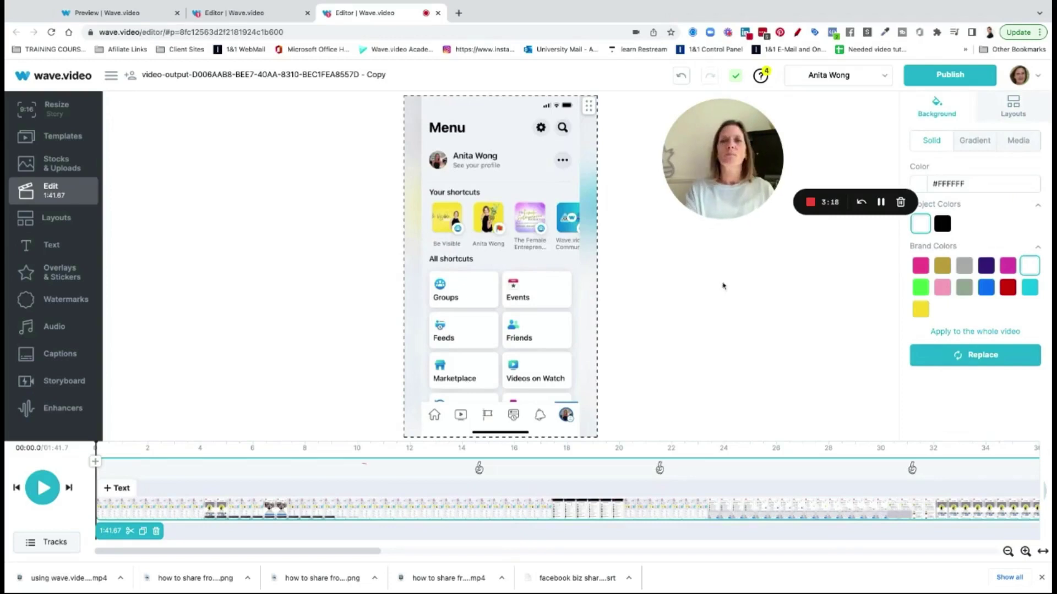
Resize the project to the Horizontal 16:9 format.
click(47, 110)
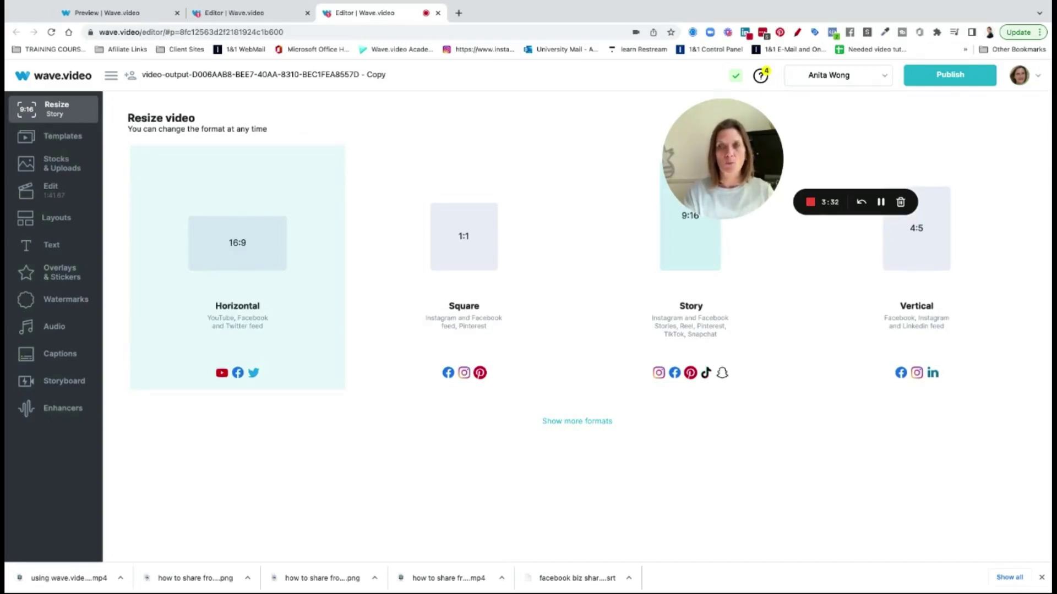
click(237, 243)
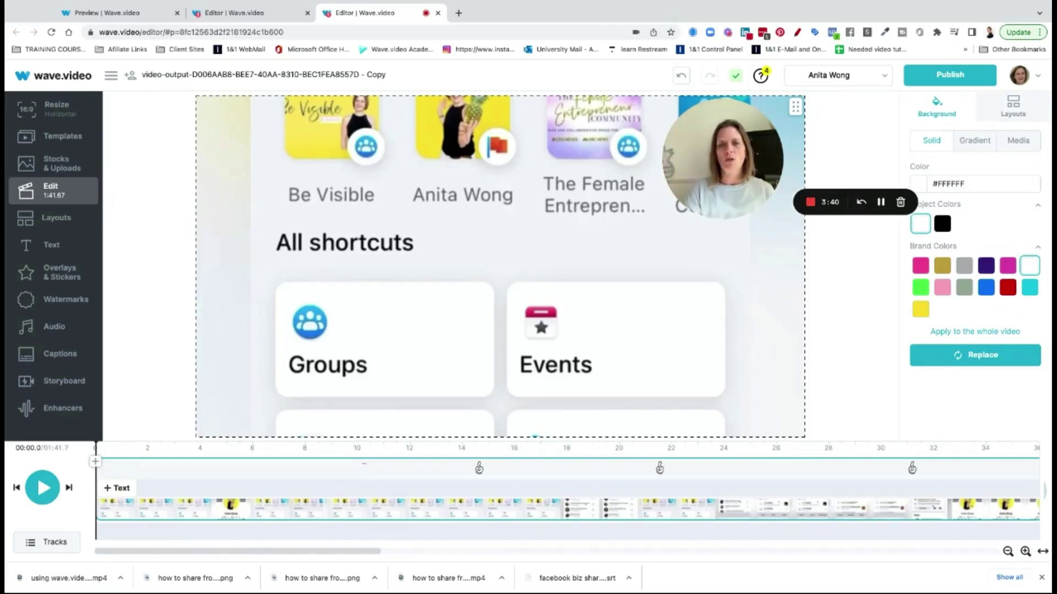
Put the recording in a phone mockup and zoom it out to 49% so the Menu screen fits.
click(277, 252)
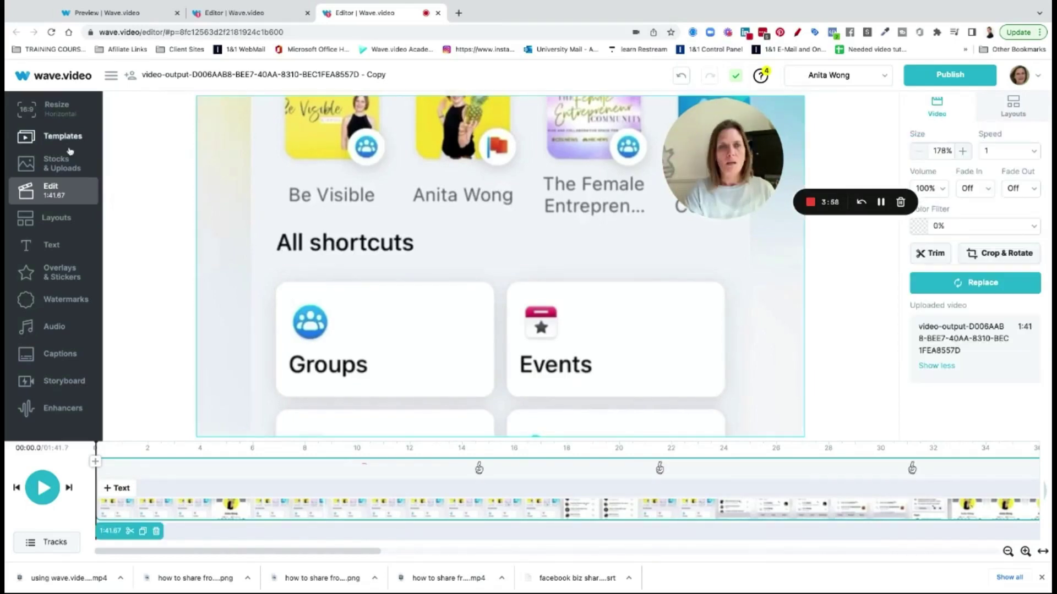
click(58, 219)
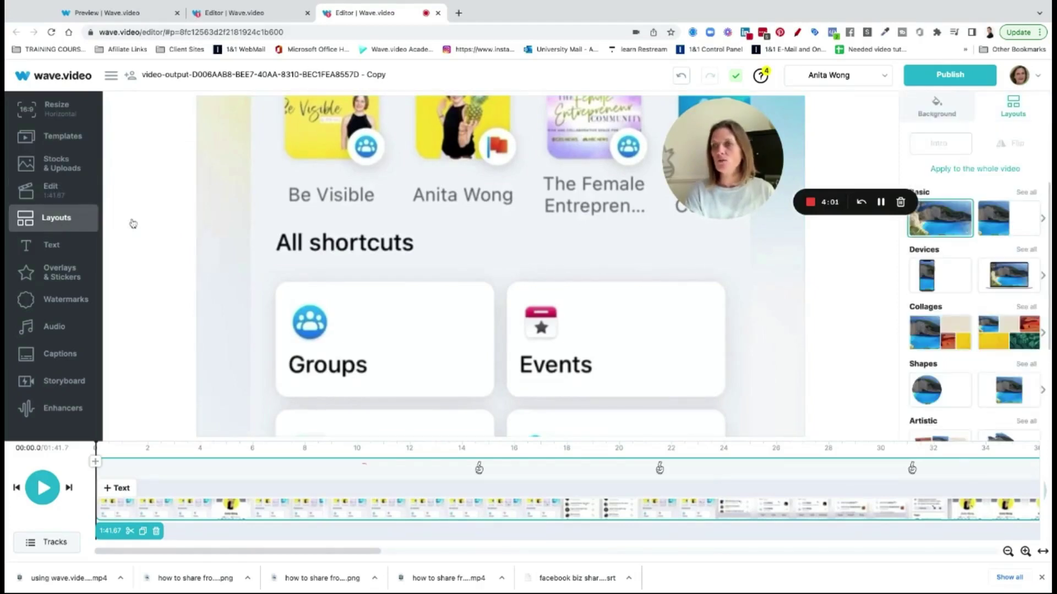
click(925, 280)
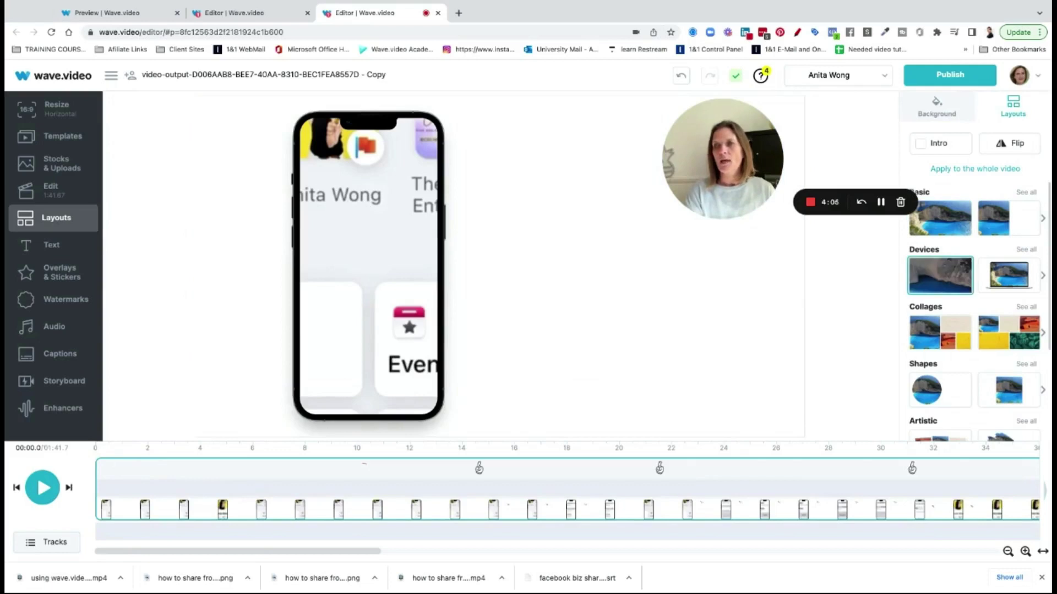
double_click(394, 264)
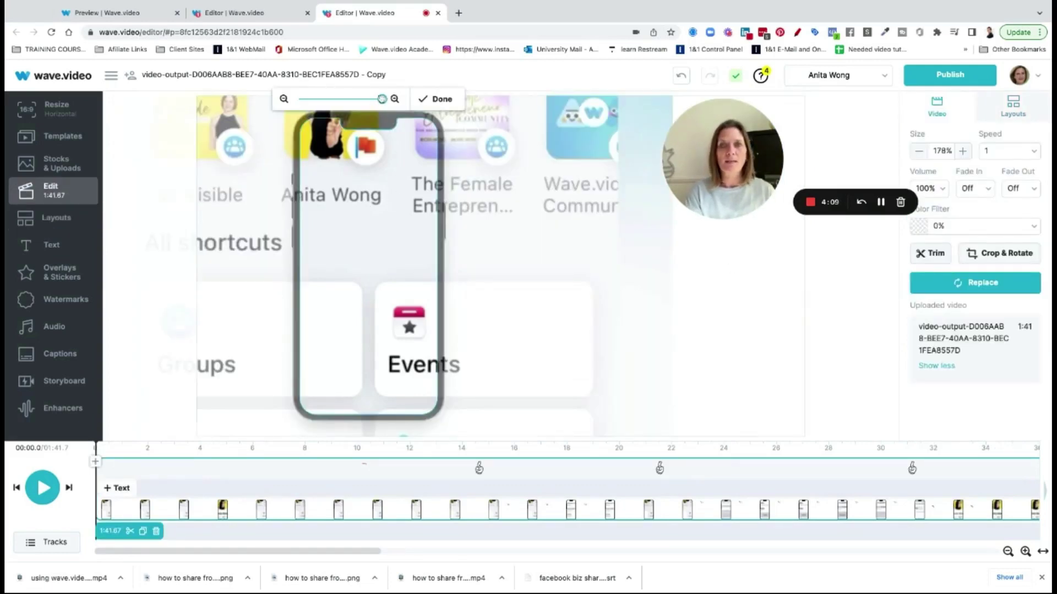
scroll(381, 98, down, 5)
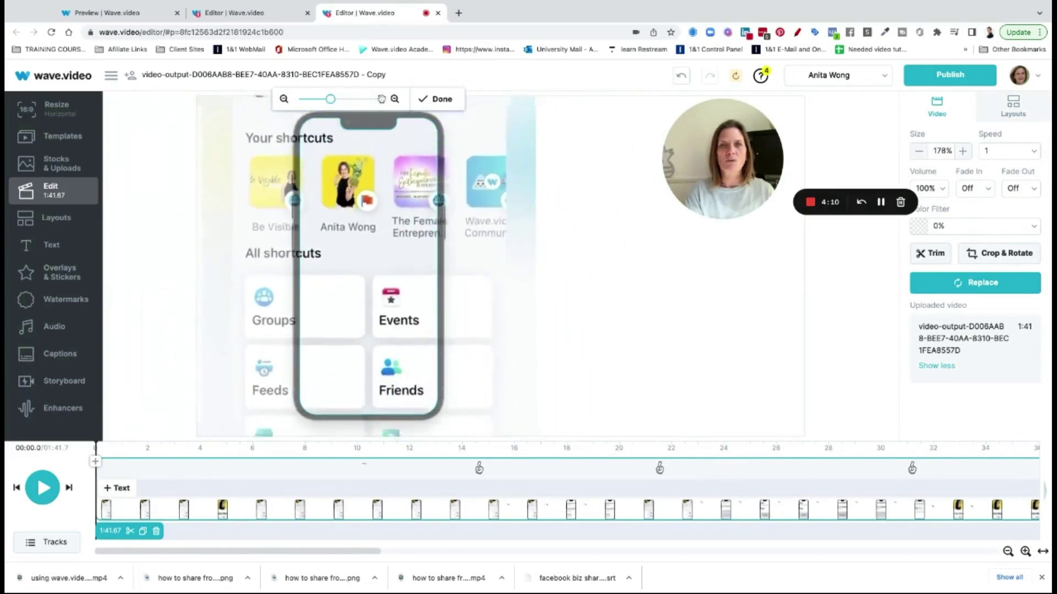
scroll(381, 99, down, 4)
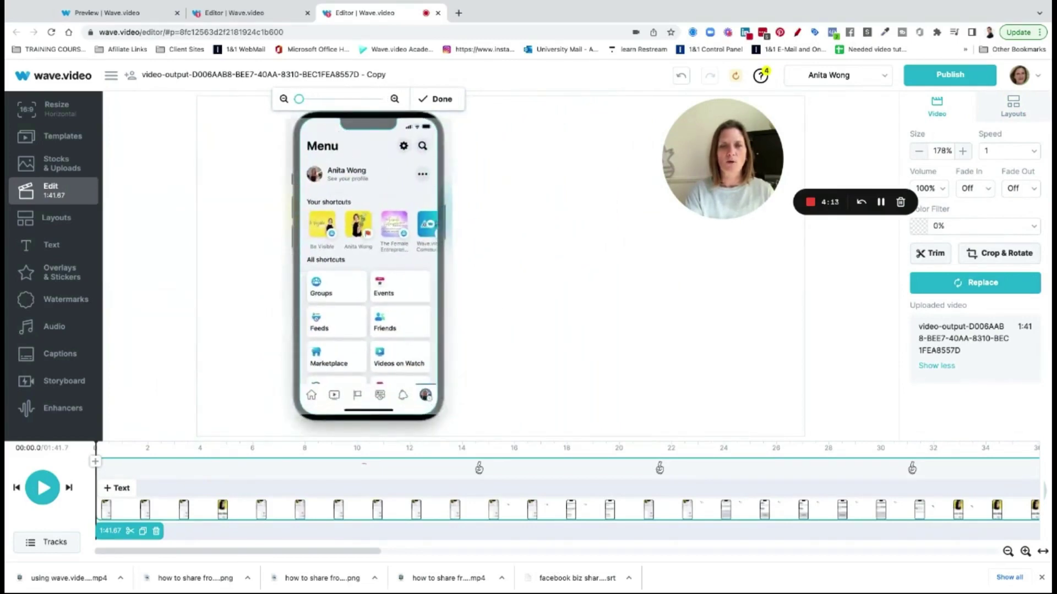
click(442, 99)
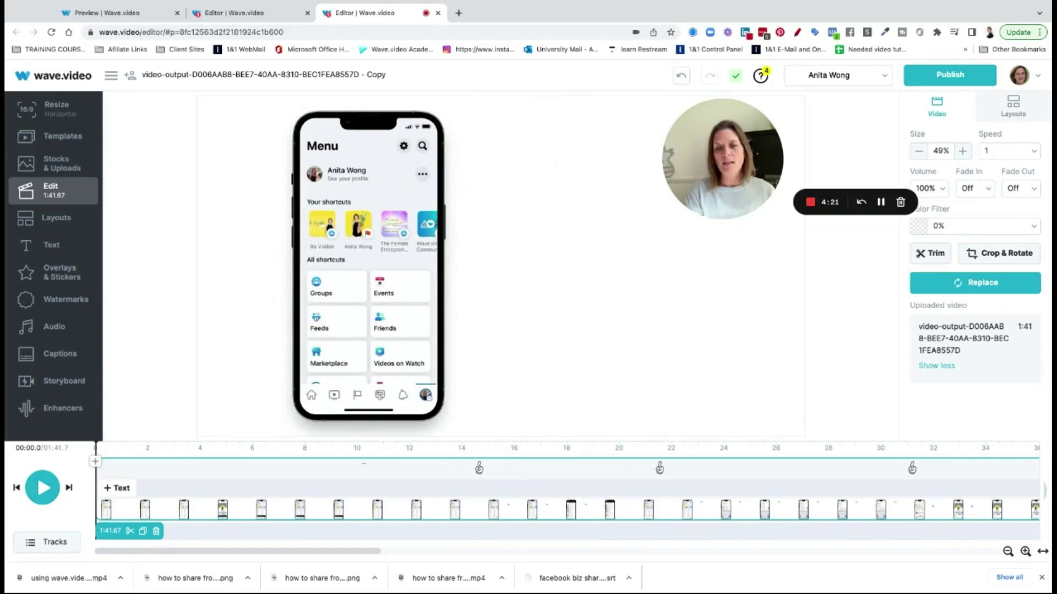
Make the background pink (#FF5E97) and centre the phone recording on the canvas.
click(531, 209)
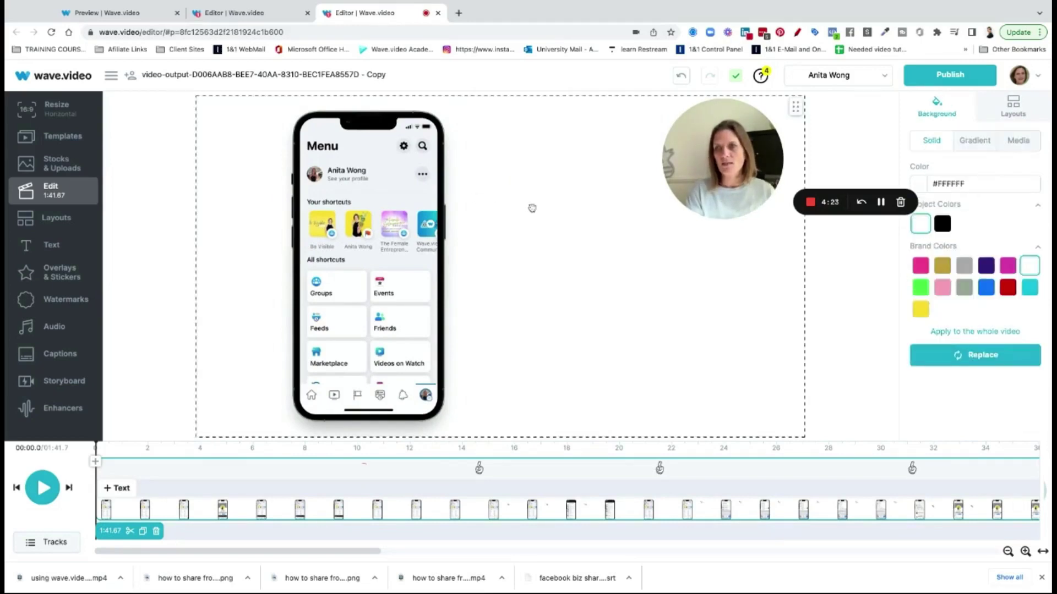
click(920, 267)
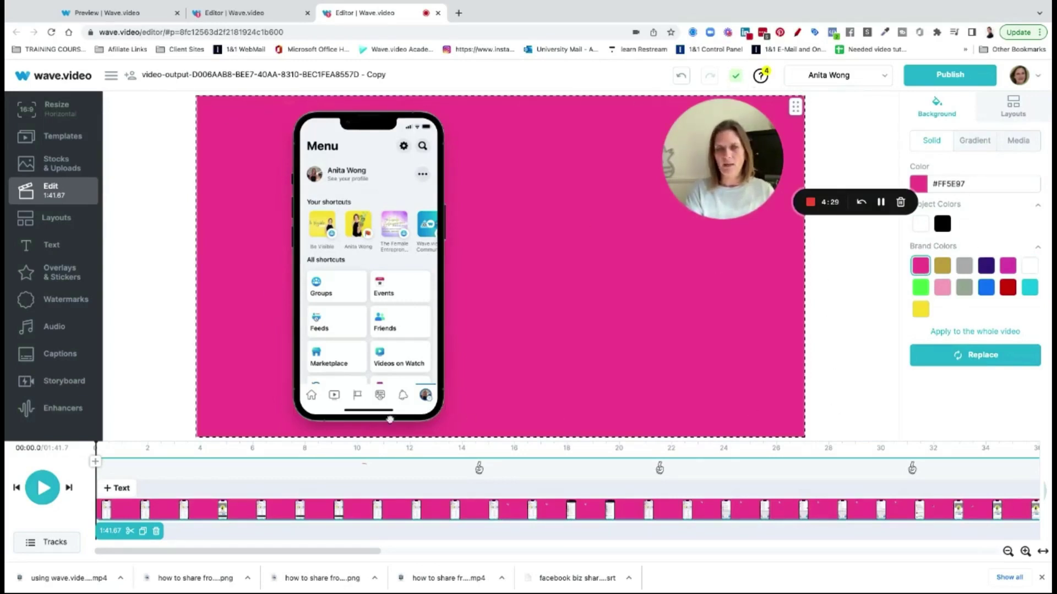
click(378, 295)
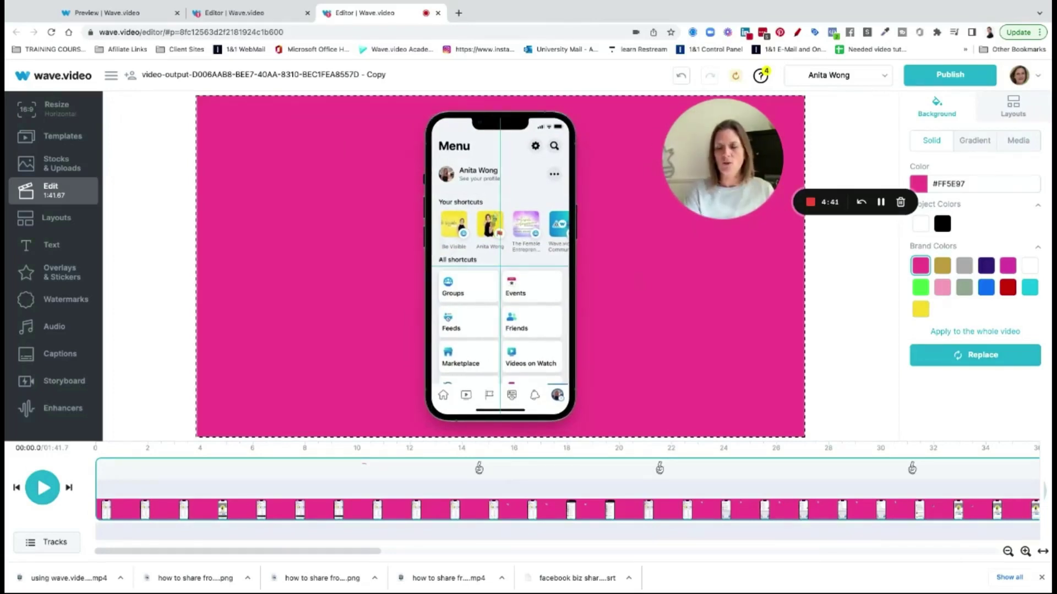
drag(510, 302, 510, 302)
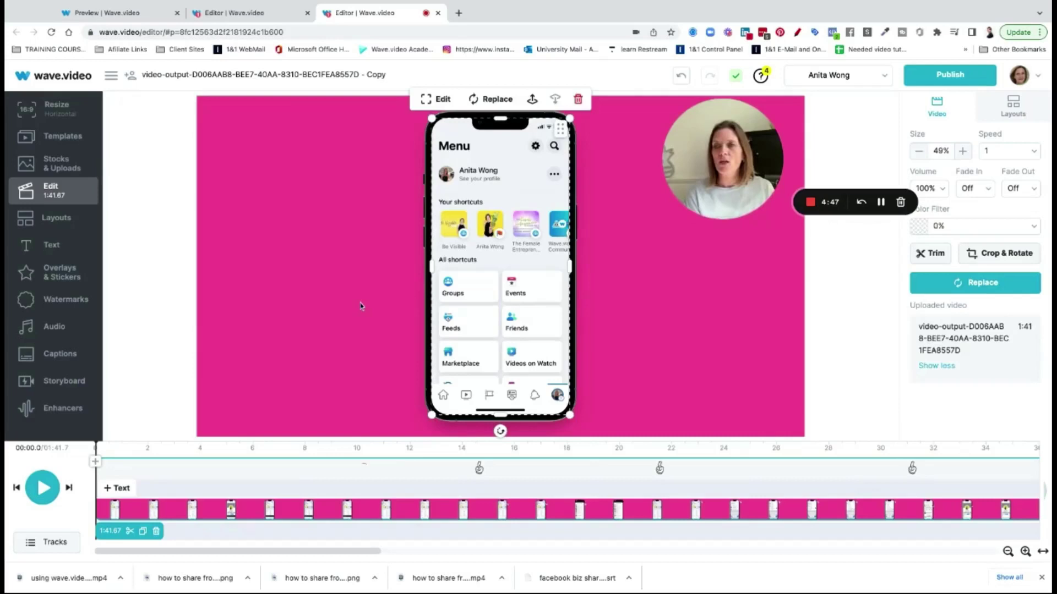
Change the canvas background from pink back to white (#FFFFFF).
click(330, 280)
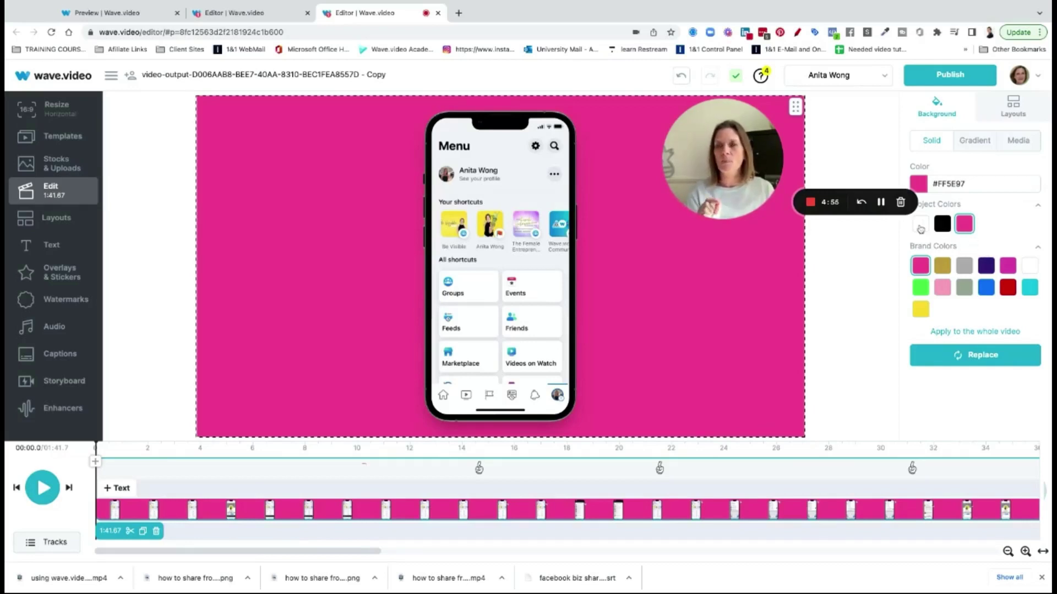
click(920, 226)
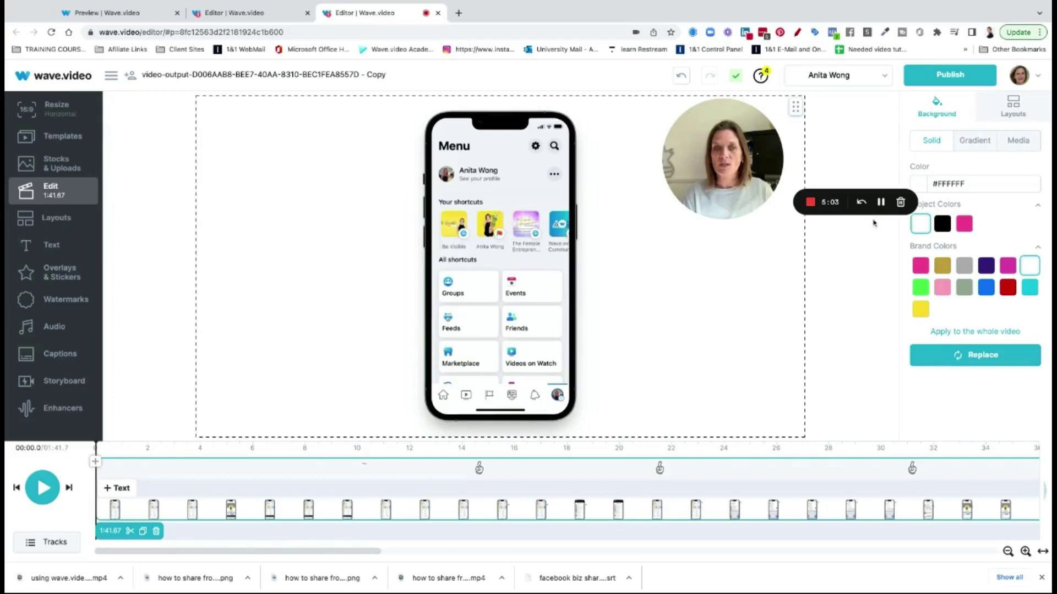
Look through the text templates, then bring up the Add Text and Add Call-to-Action choices.
click(50, 248)
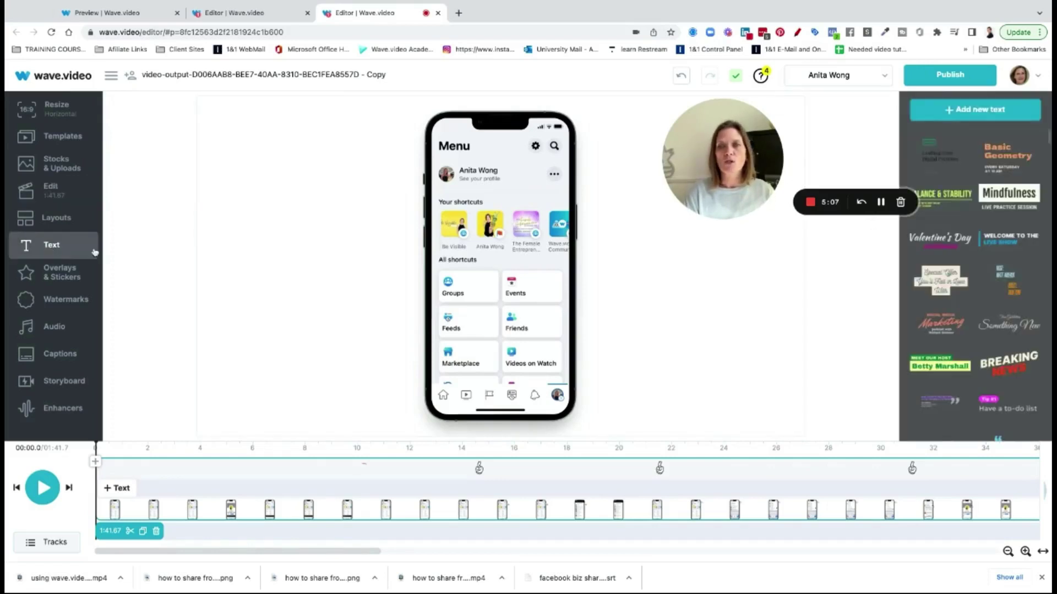
scroll(962, 282, down, 10)
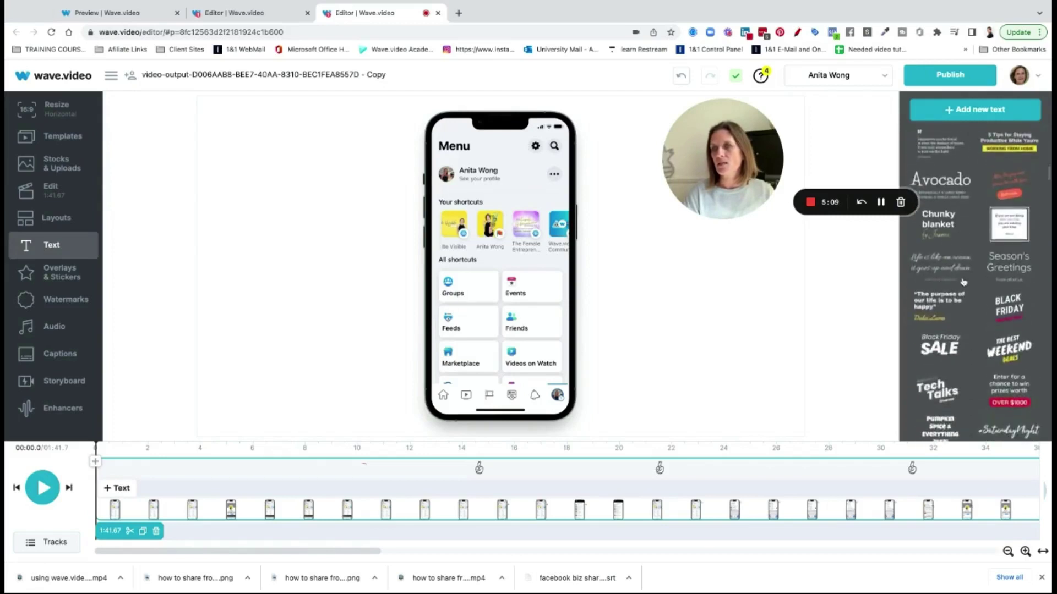
scroll(962, 281, up, 10)
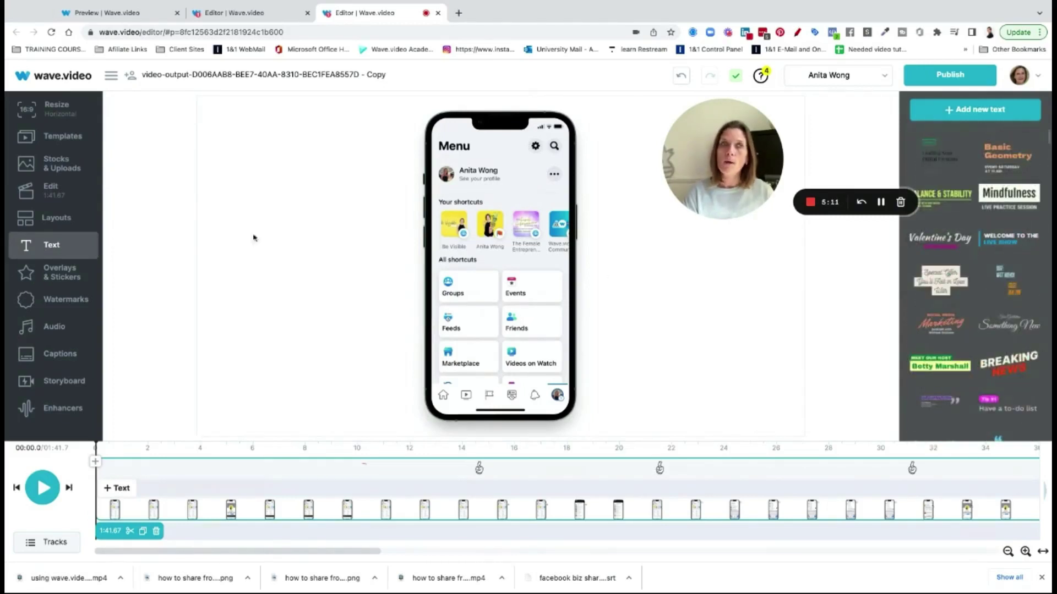
click(68, 202)
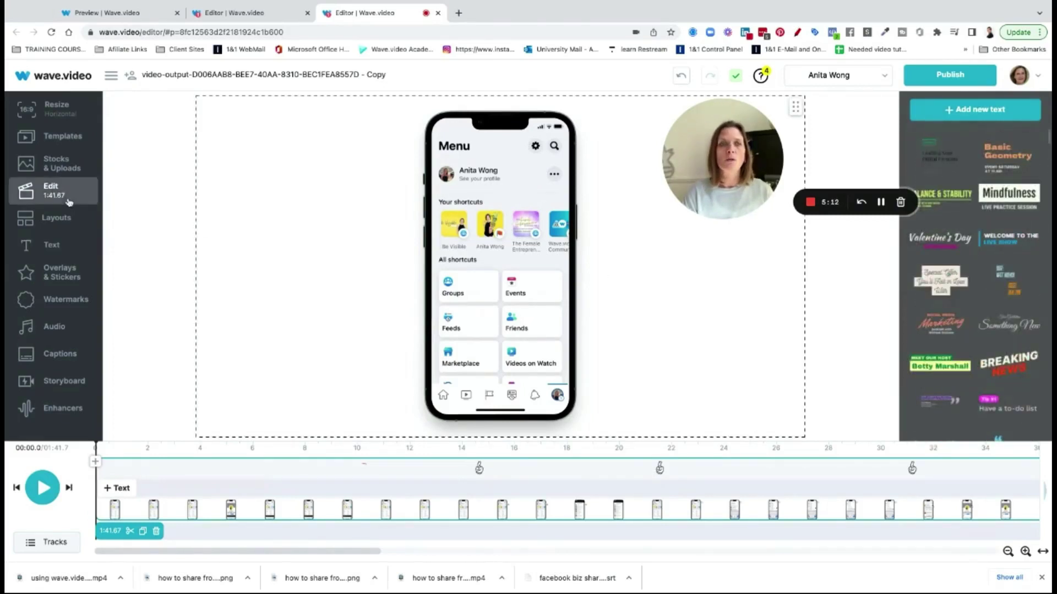
click(119, 489)
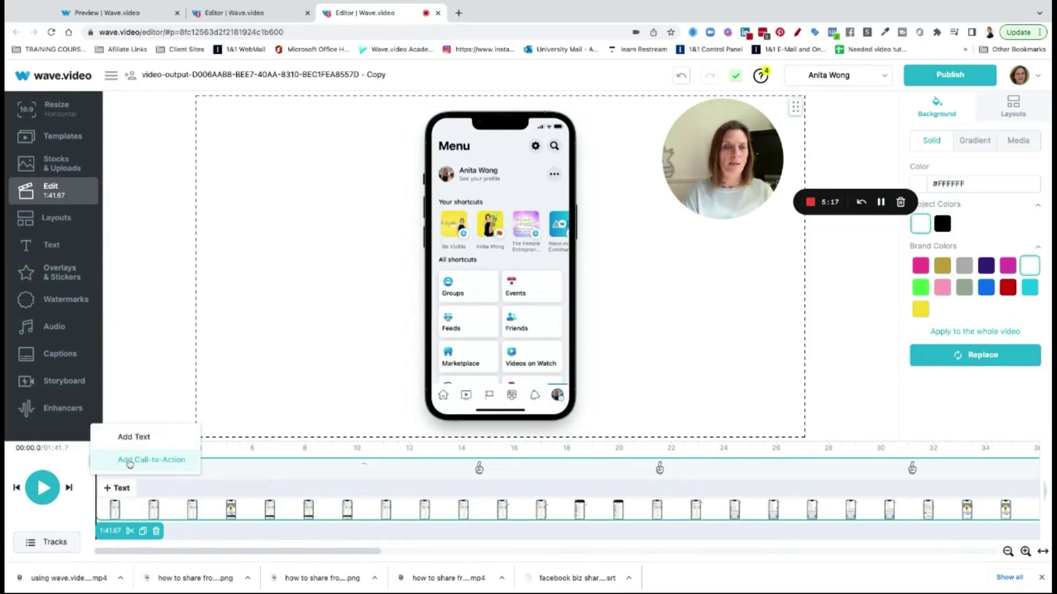
Add a 'your message' text box, move it top-left, shrink it and give it a pink background.
click(131, 436)
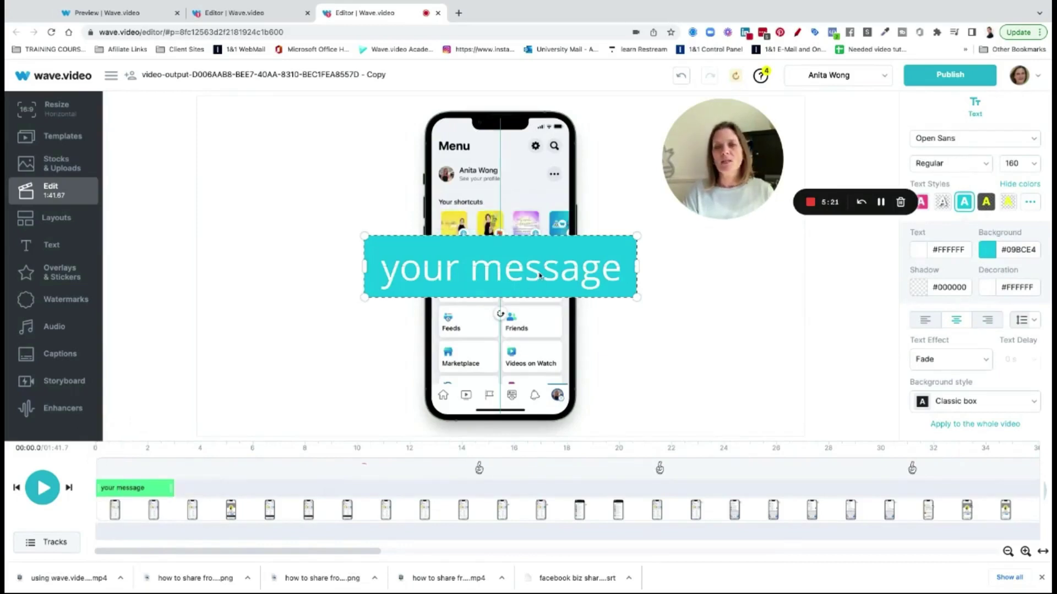
drag(539, 275, 396, 177)
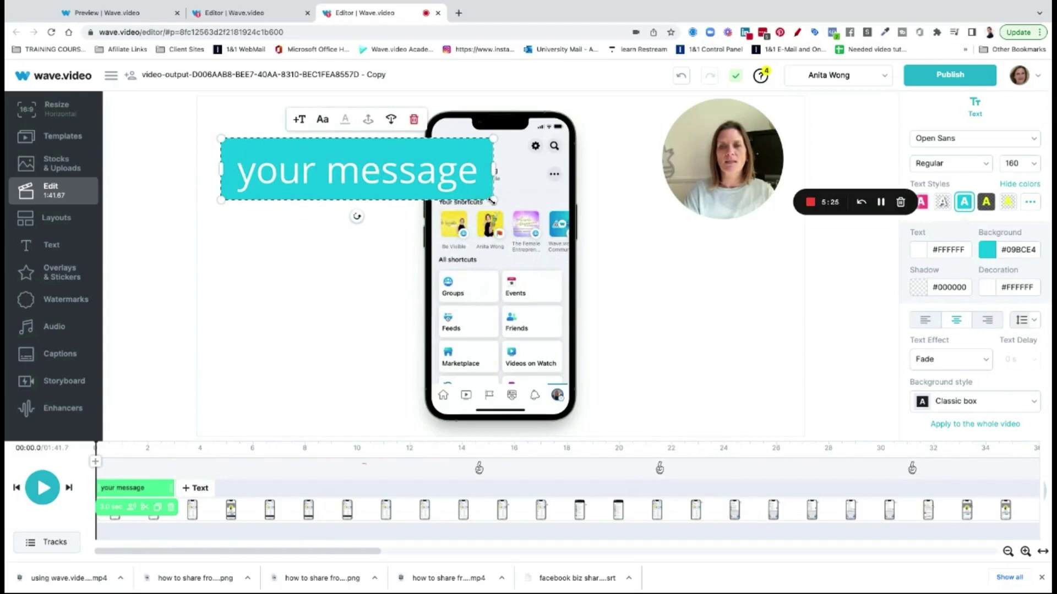
drag(487, 199, 349, 187)
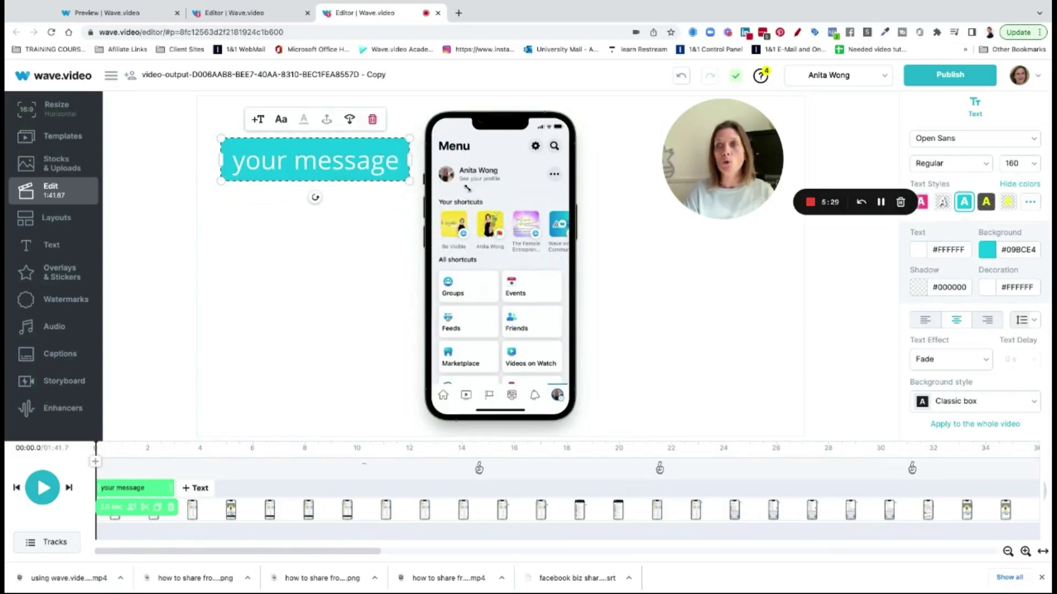
click(922, 202)
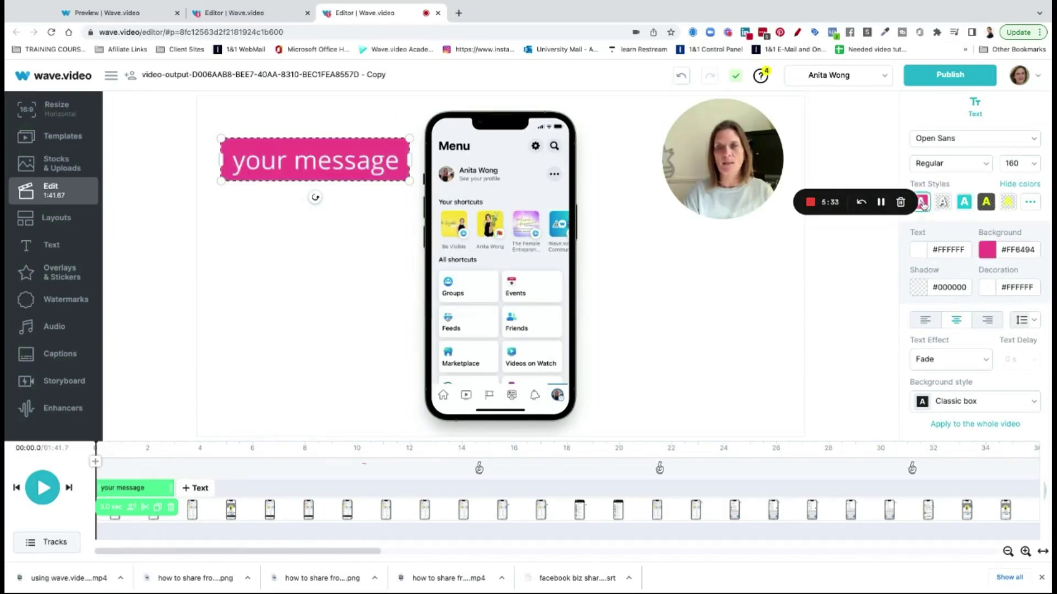
mouse_move(387, 180)
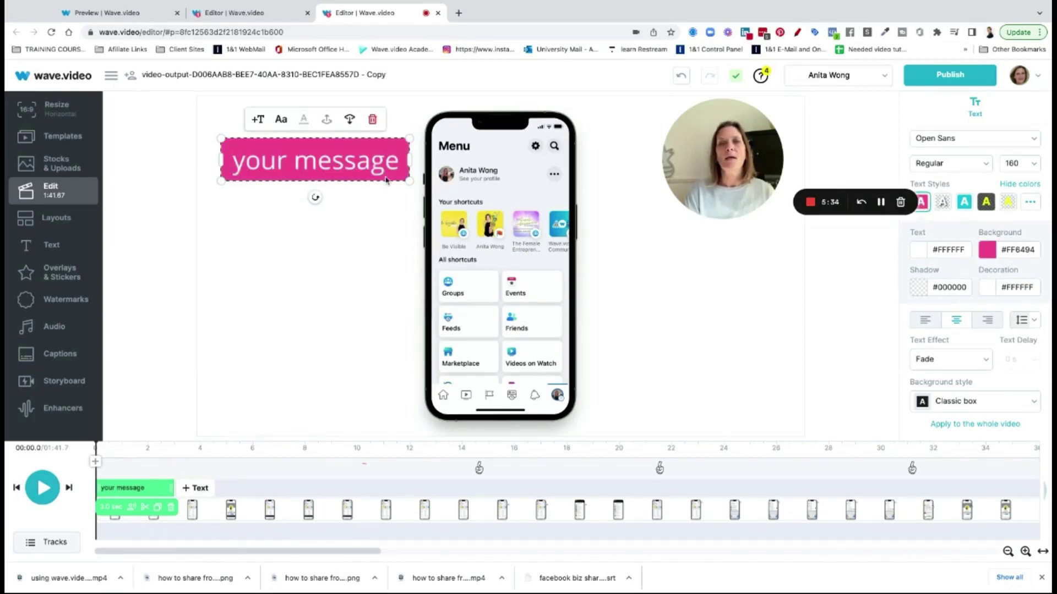
Type 'write in your video title' into the pink title box, fixing the 'totle' typo.
double_click(344, 170)
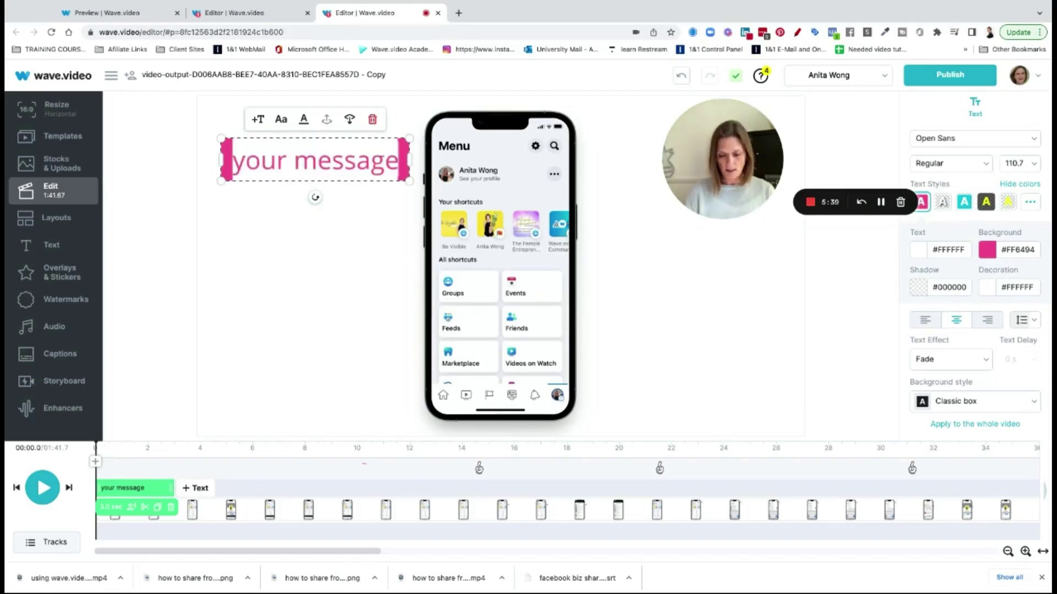
text(write in you)
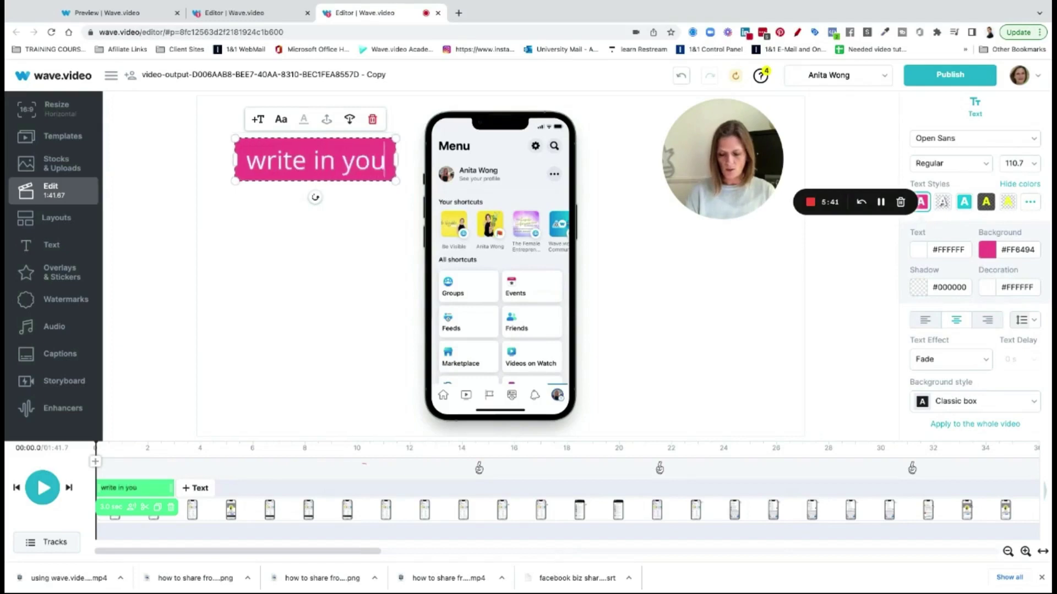
text(r video tot)
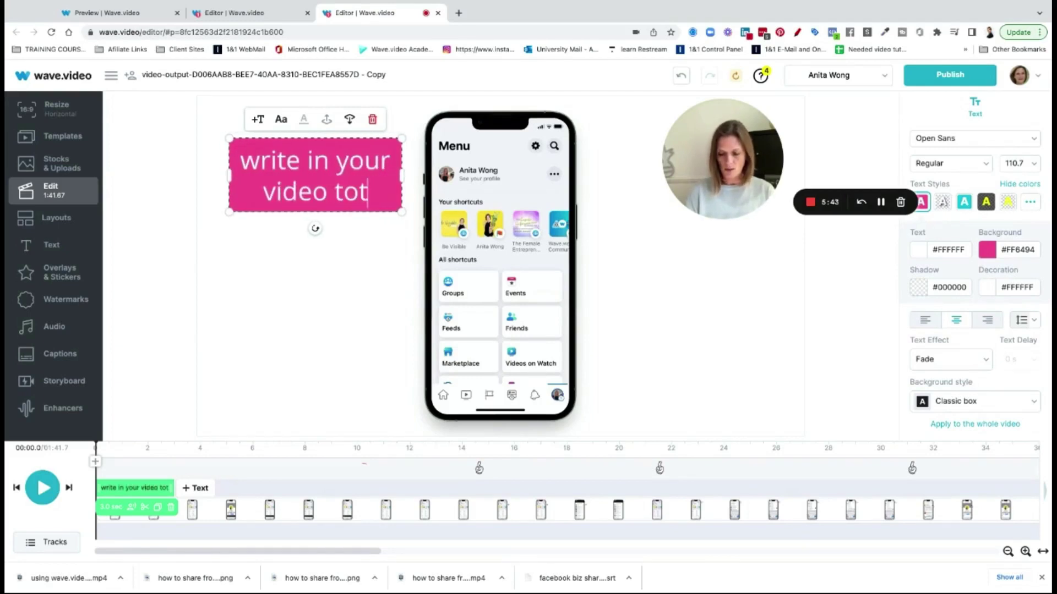
text(le)
key(Left)
key(Left)
key(Left)
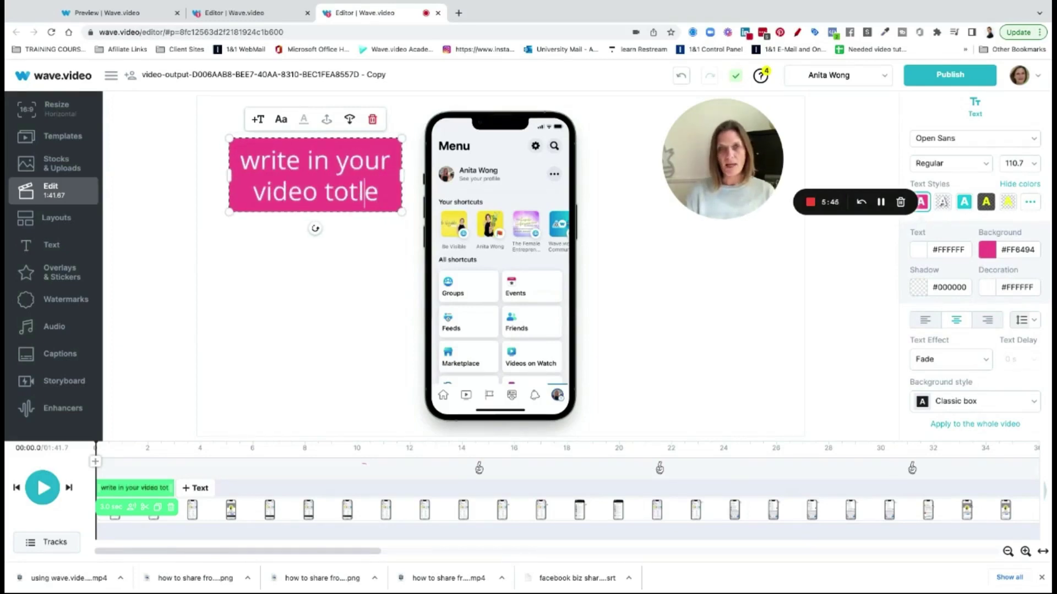
key(BackSpace)
text(i)
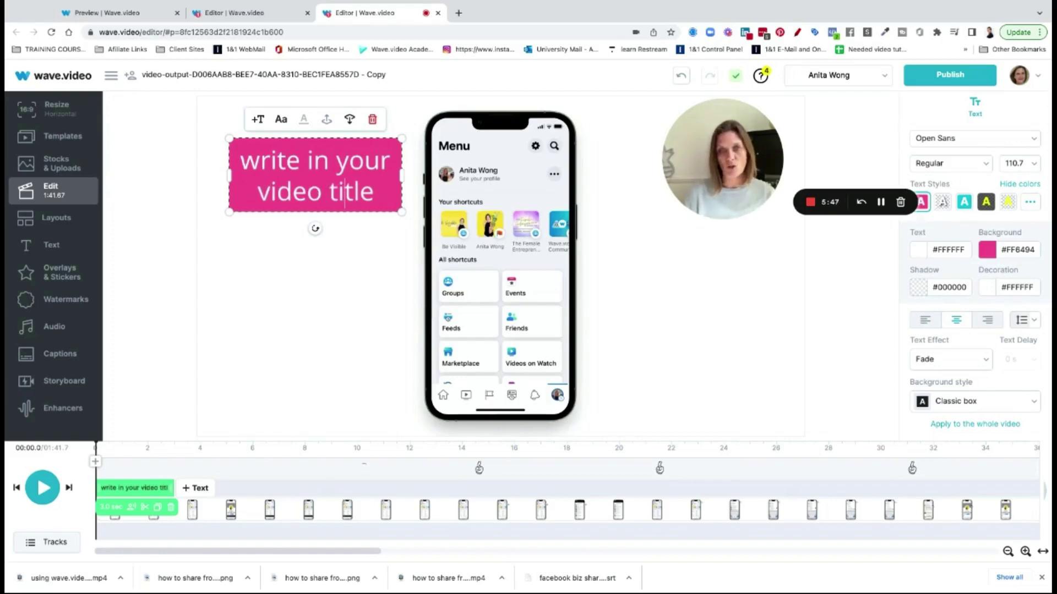
key(Right)
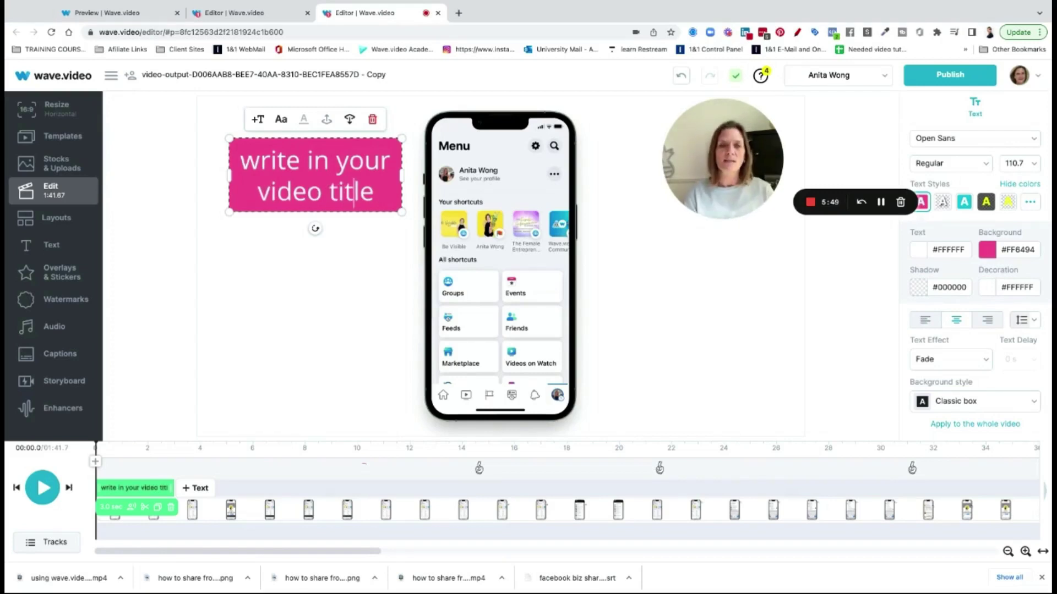
Deselect the title and stretch its timeline clip to about 6.8 seconds.
click(243, 366)
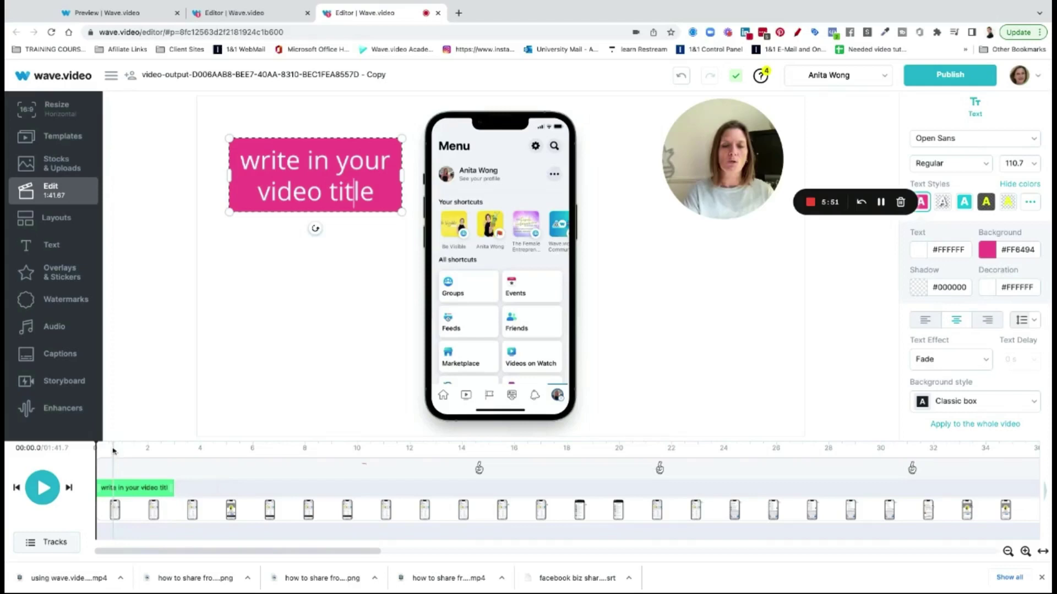
mouse_move(162, 490)
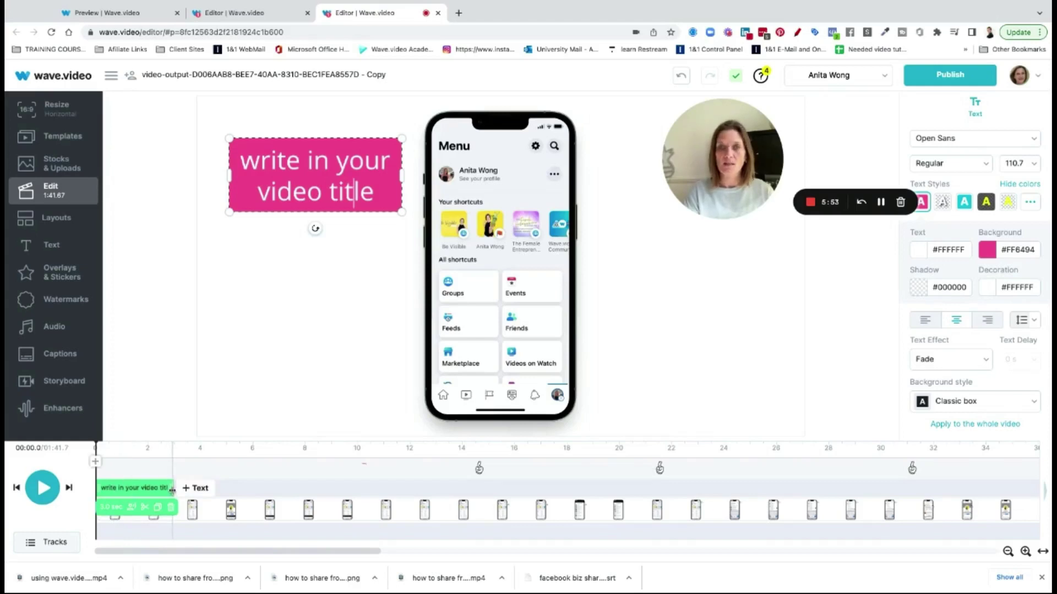
drag(171, 490, 247, 489)
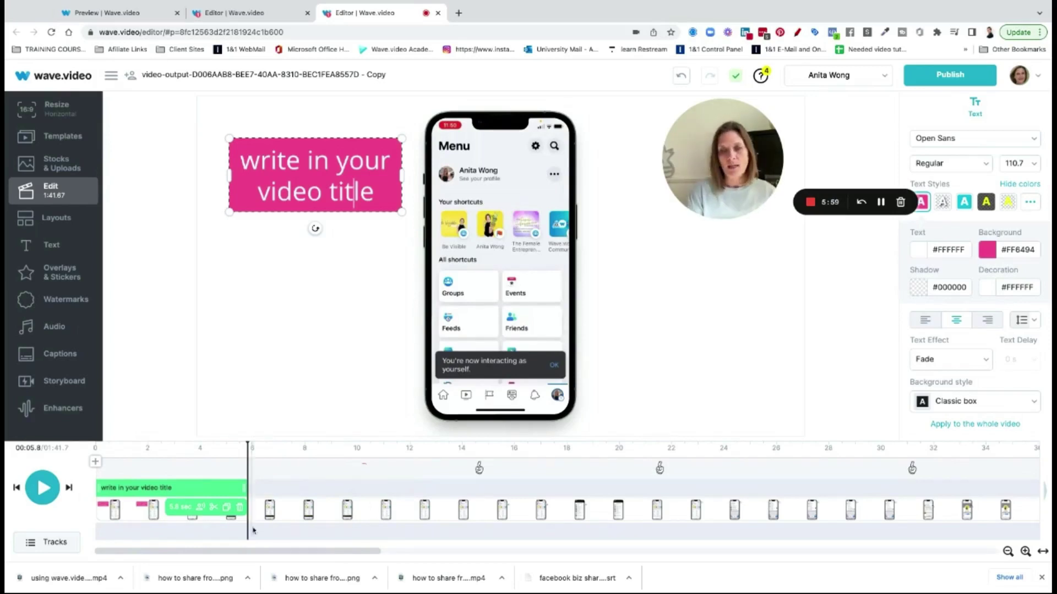
Zoom the timeline out three steps until the whole 1:41.67 video fits.
mouse_move(258, 553)
mouse_down()
mouse_move(864, 553)
mouse_move(257, 552)
mouse_up()
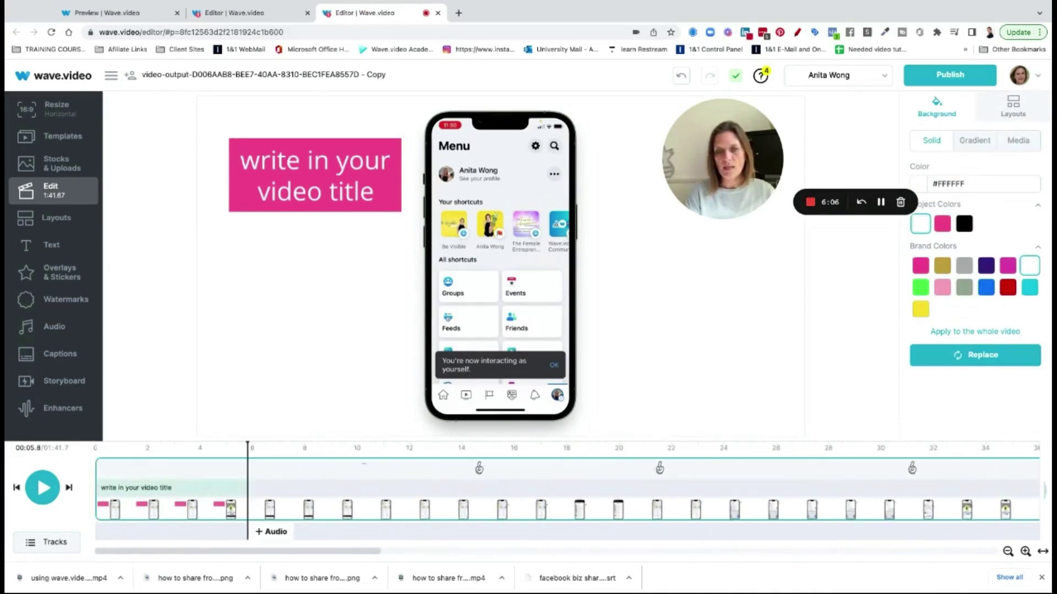
click(1008, 552)
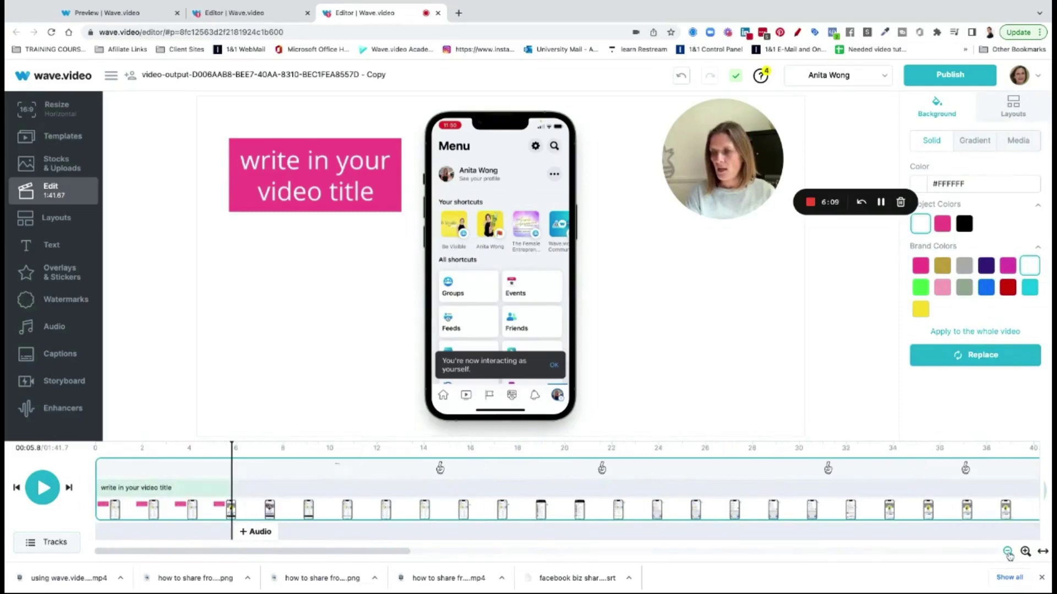
click(1008, 552)
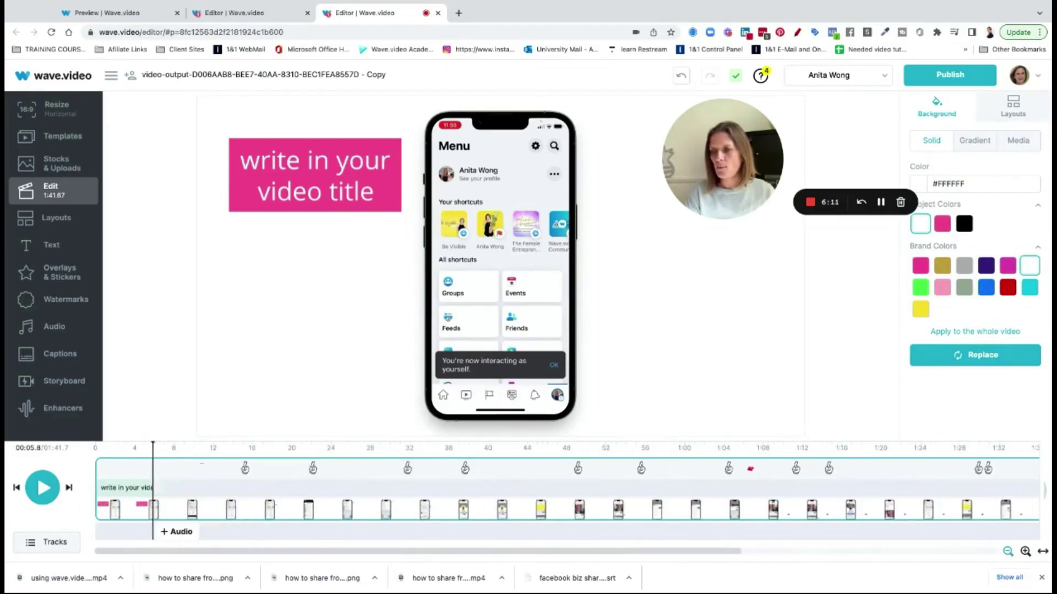
click(1007, 552)
mouse_move(796, 500)
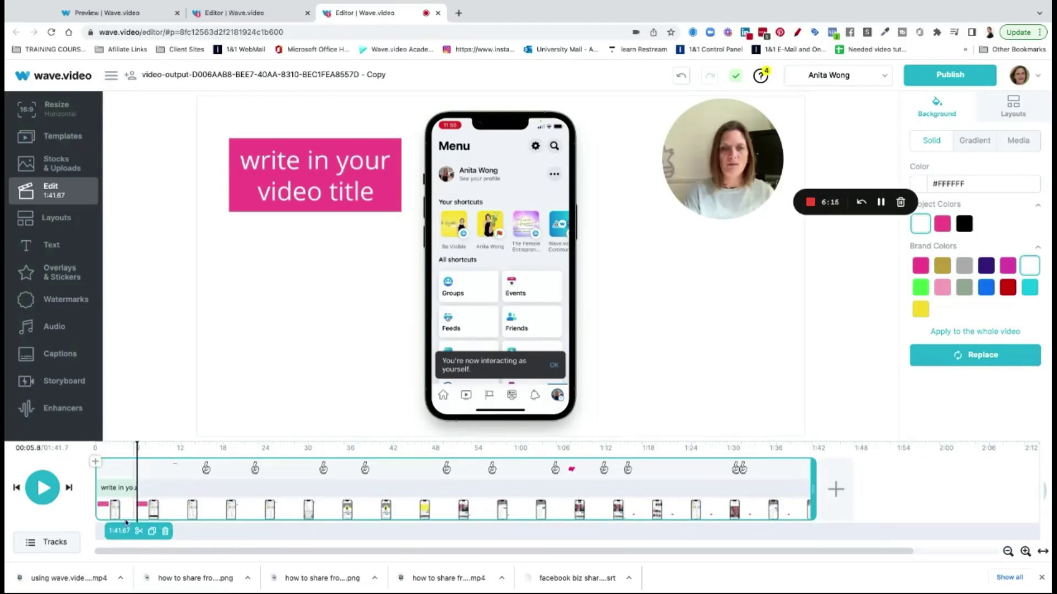
Extend the title text clip's end to 12.4 seconds on the timeline.
click(115, 489)
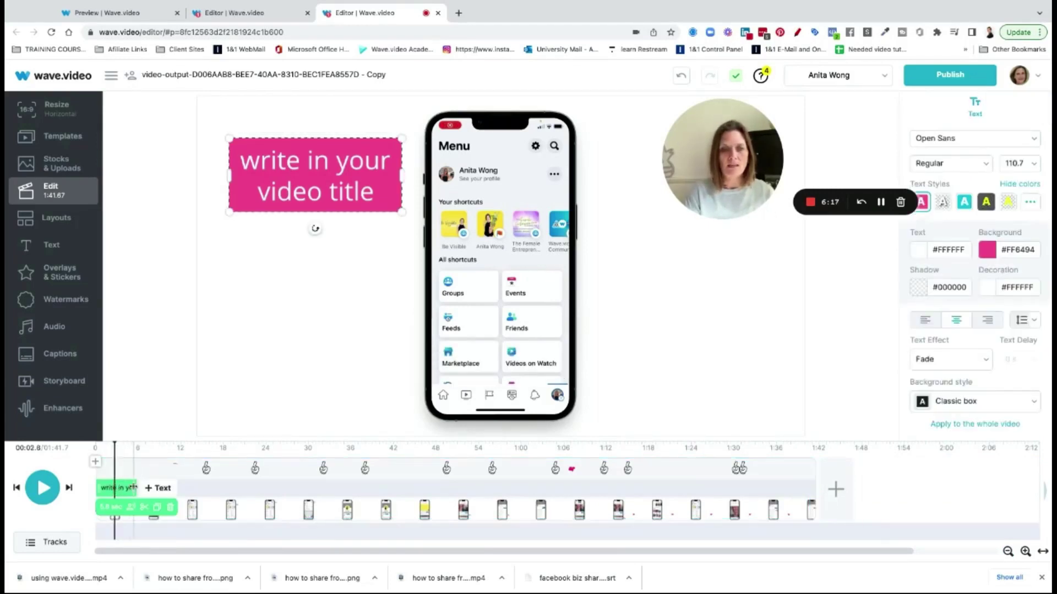
drag(136, 488, 183, 488)
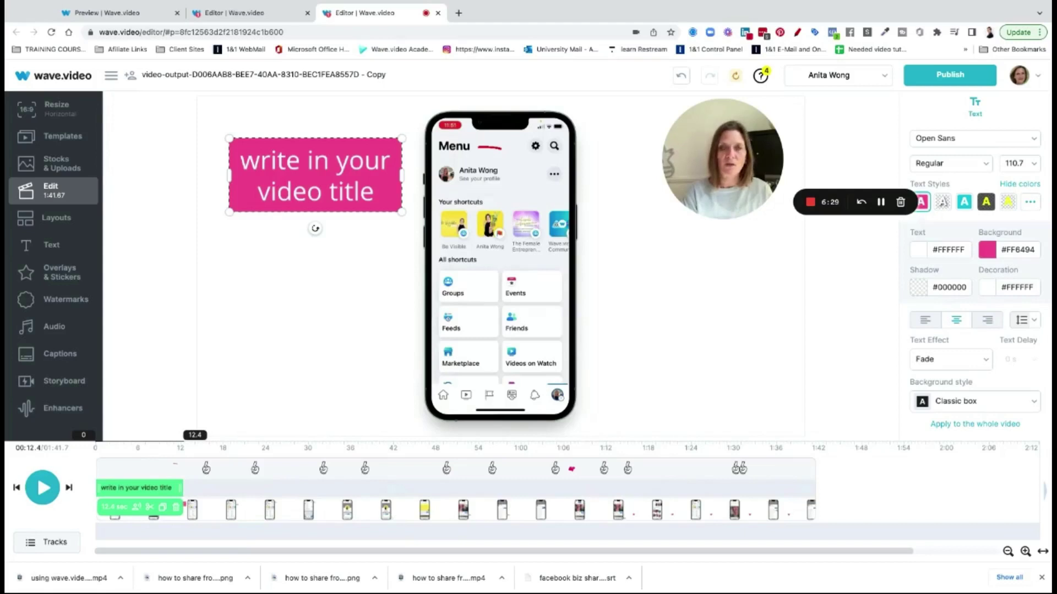
drag(183, 487, 183, 488)
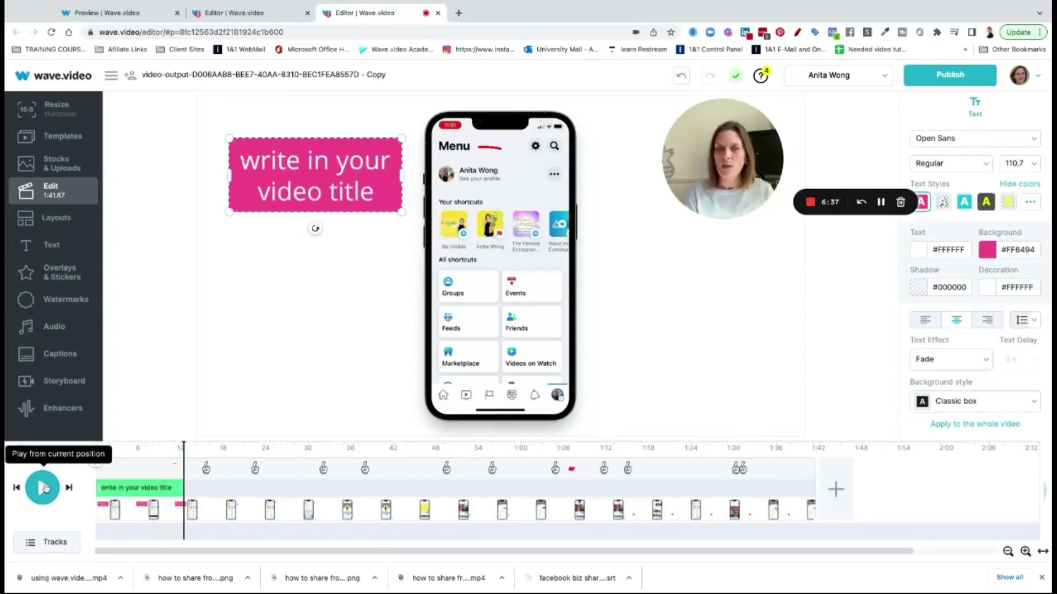
click(207, 469)
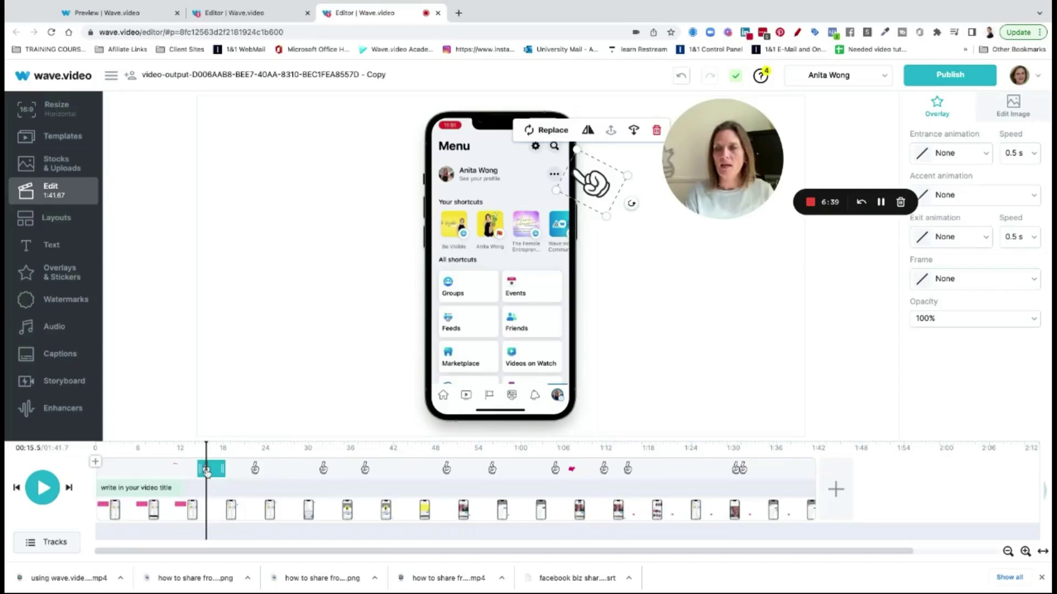
click(253, 469)
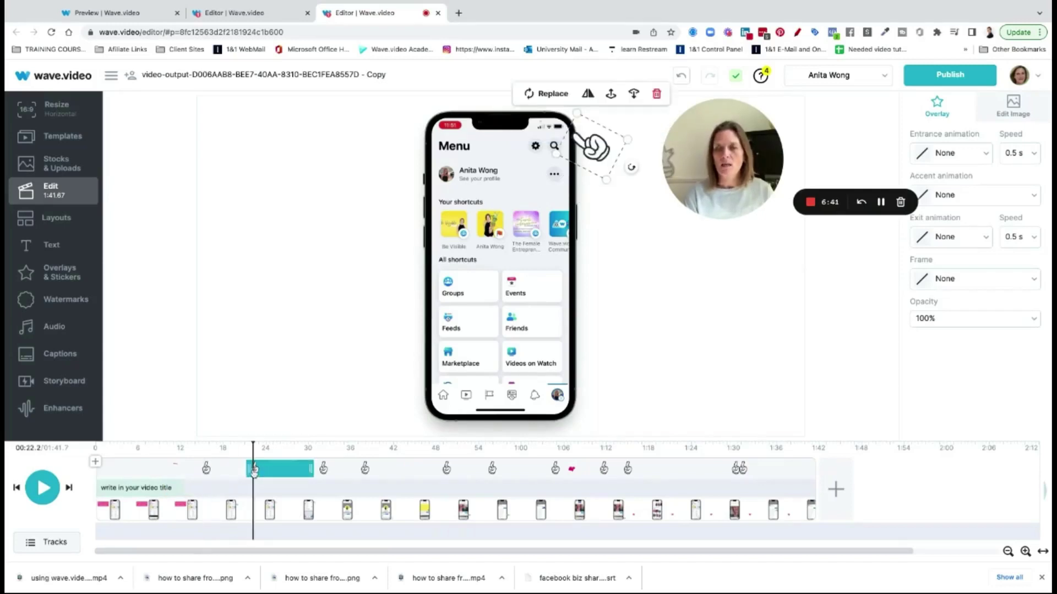
click(319, 469)
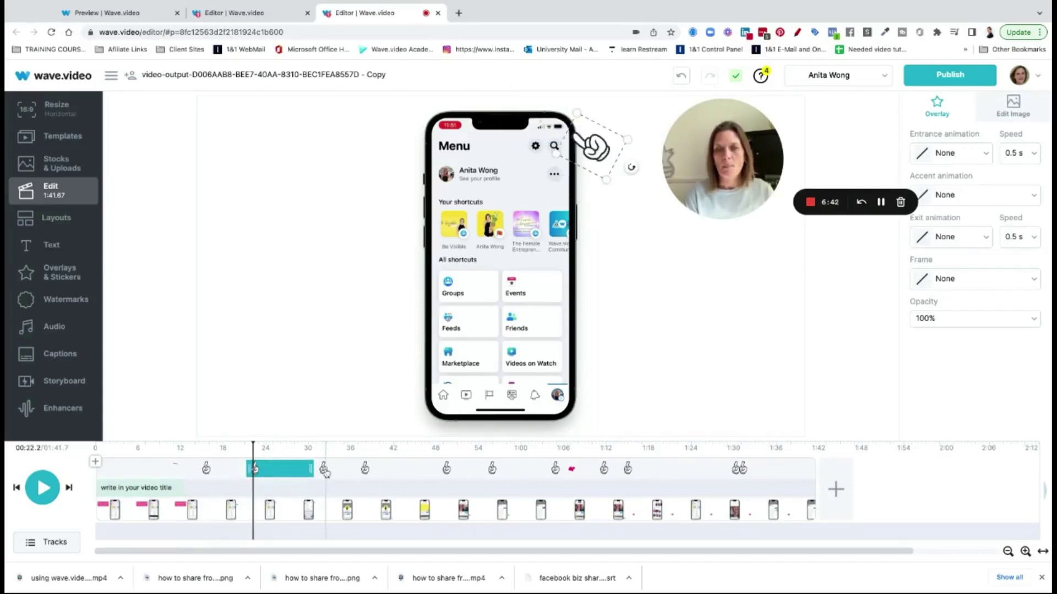
click(365, 468)
click(448, 469)
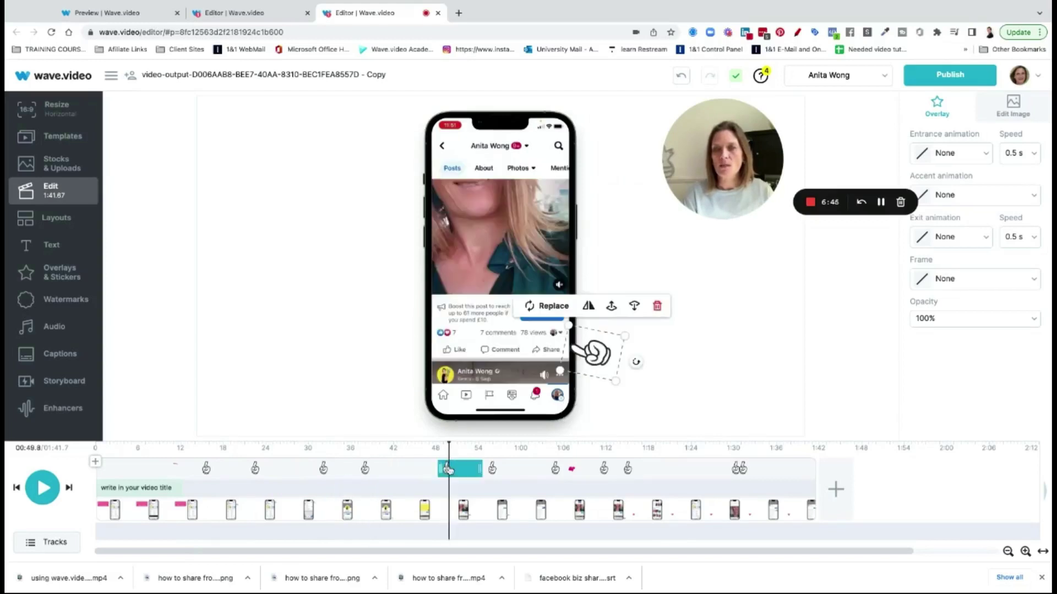
click(498, 470)
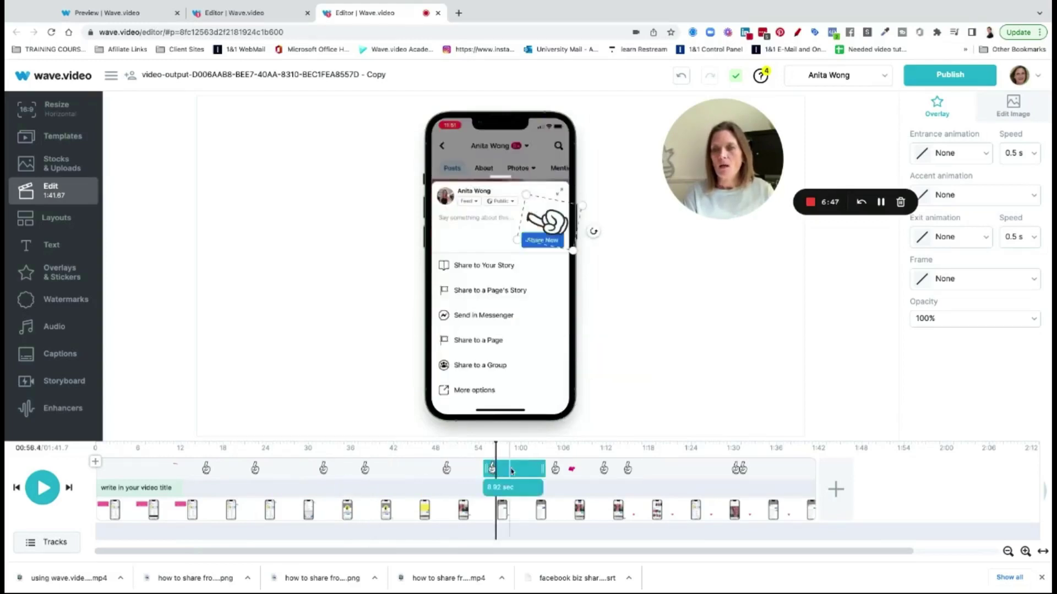
click(555, 469)
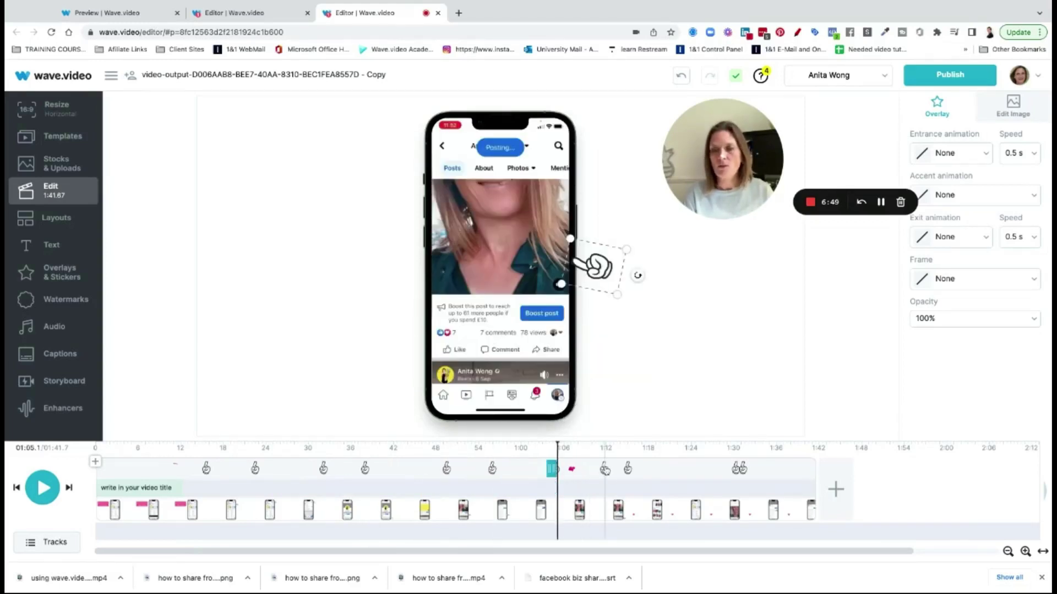
click(605, 469)
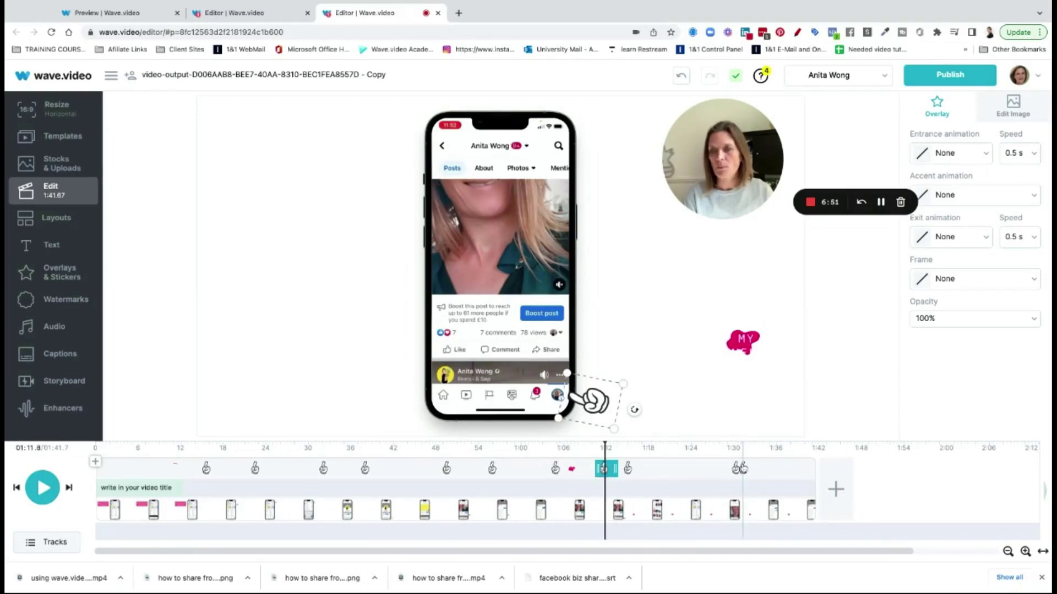
click(742, 468)
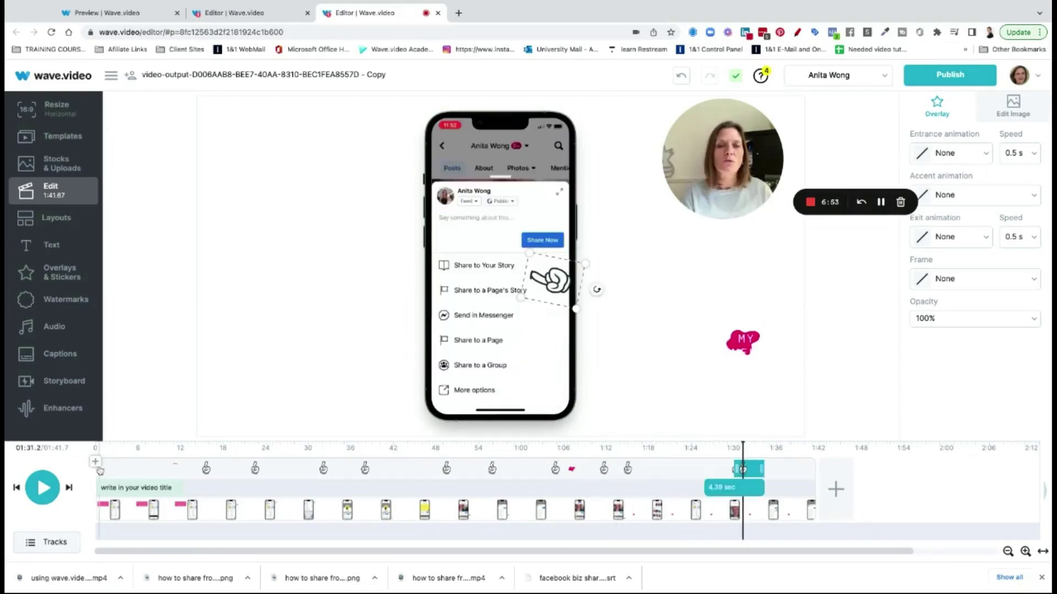
click(207, 470)
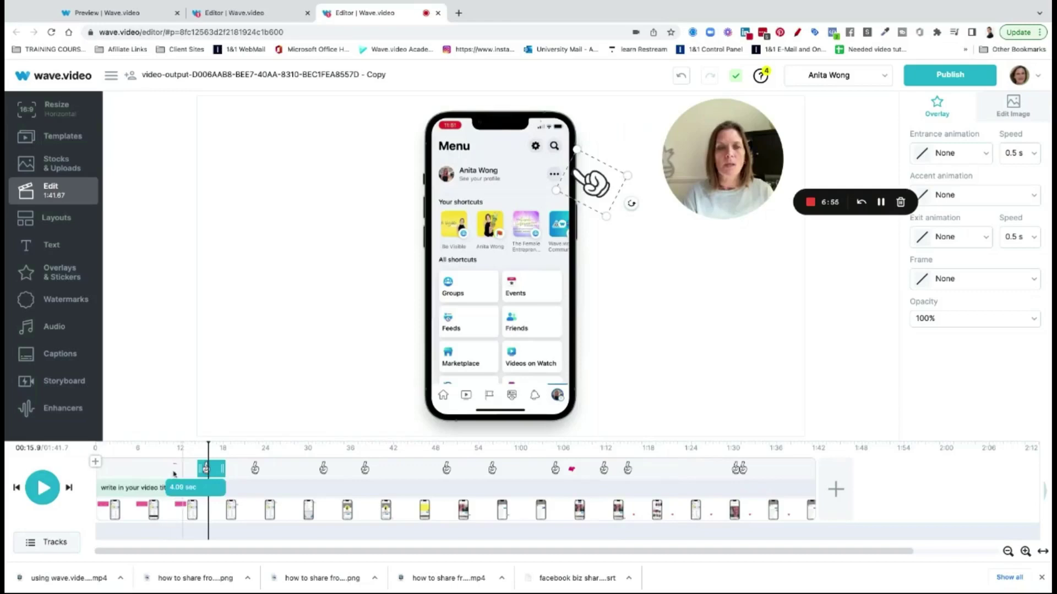
click(17, 488)
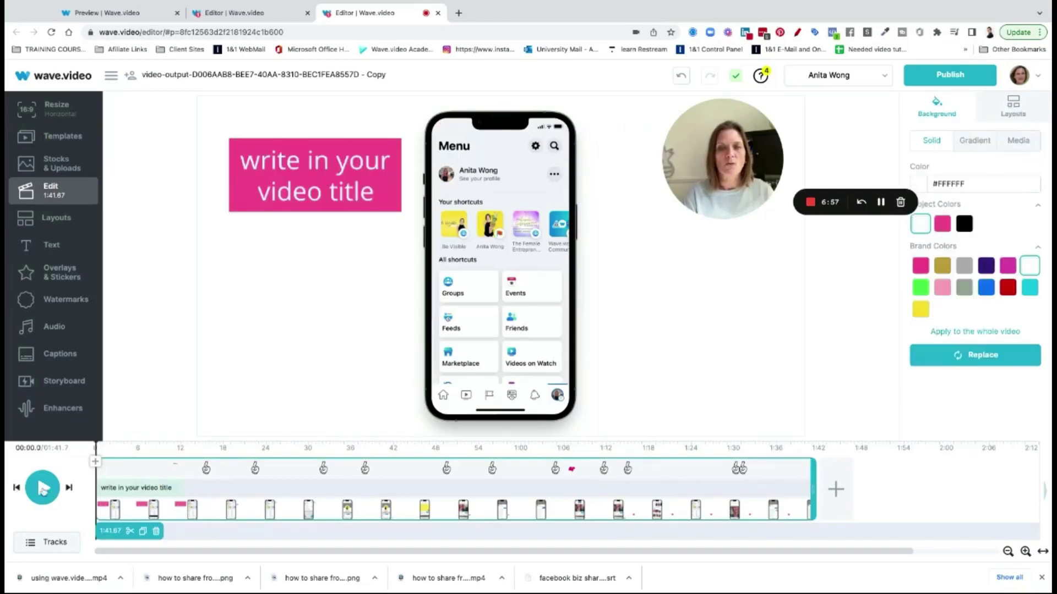
Add a pointing-hand sticker found by searching Giphy stickers for 'arrow'.
click(51, 278)
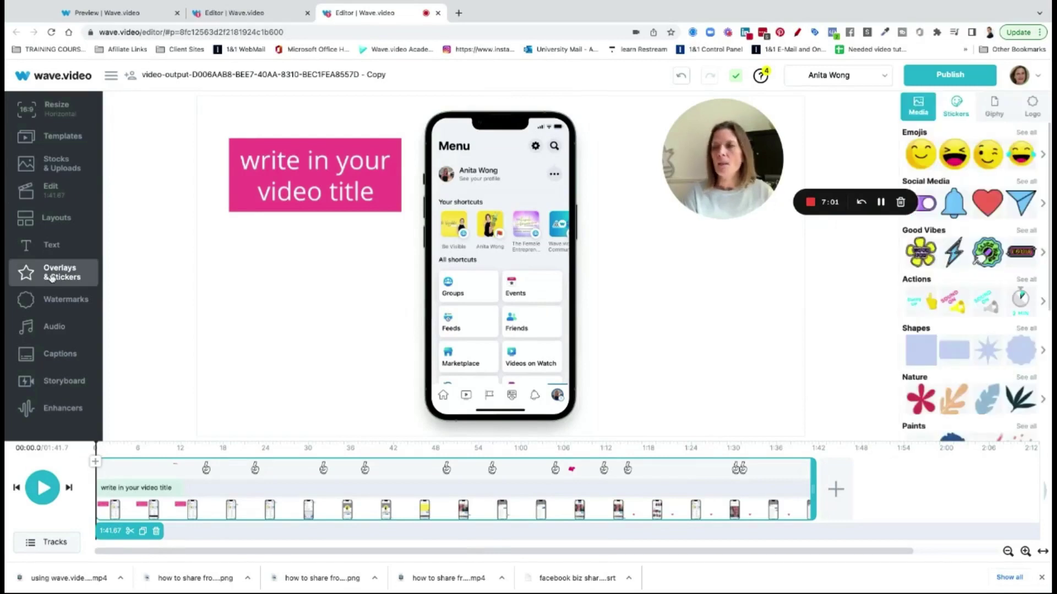
click(992, 109)
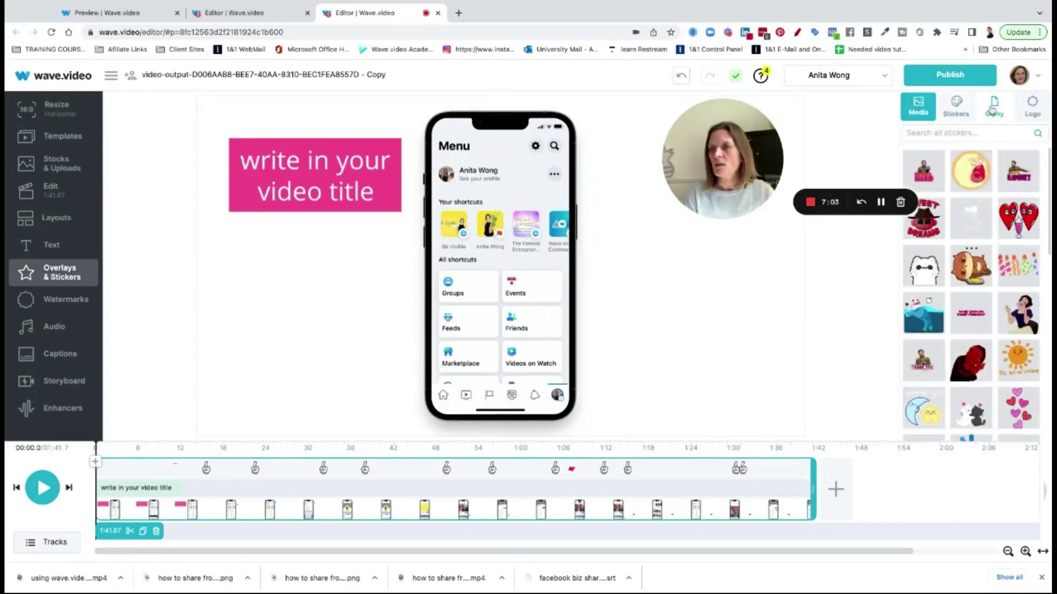
text(arrow)
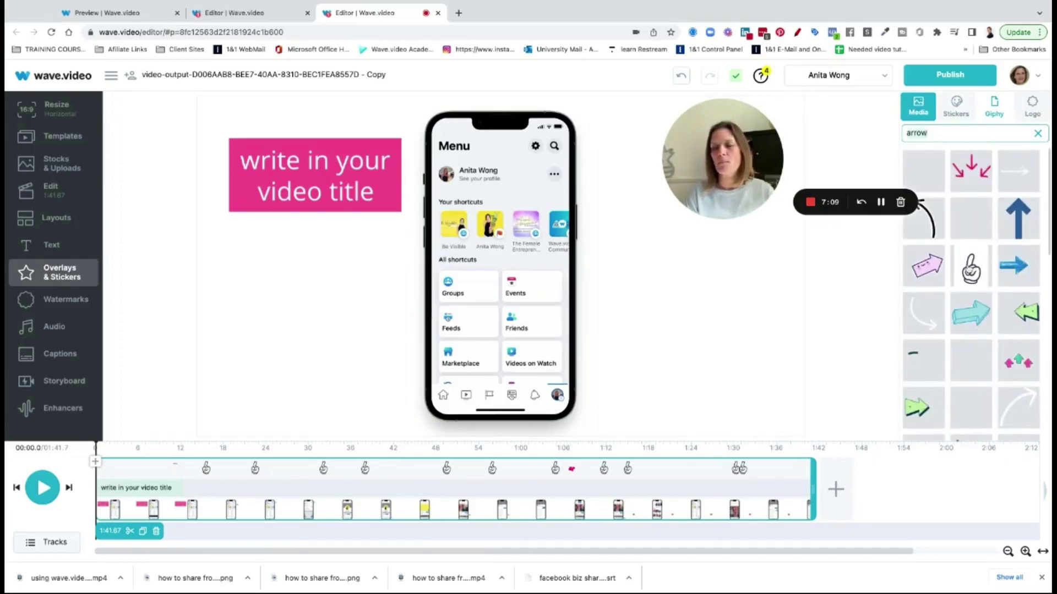
click(971, 267)
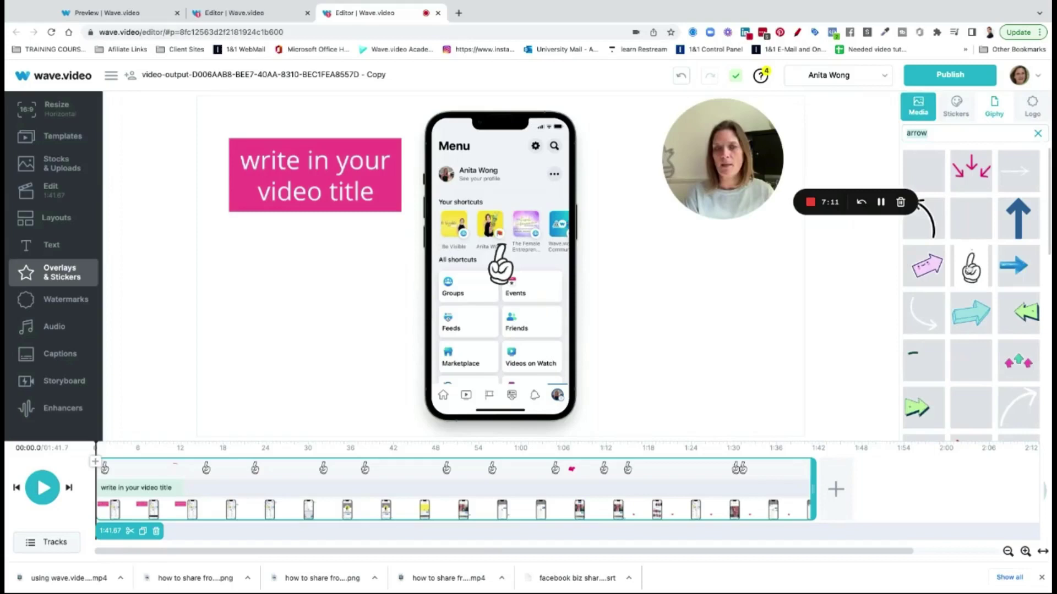
Move the hand sticker beside the phone and tilt it about 35° left.
click(511, 271)
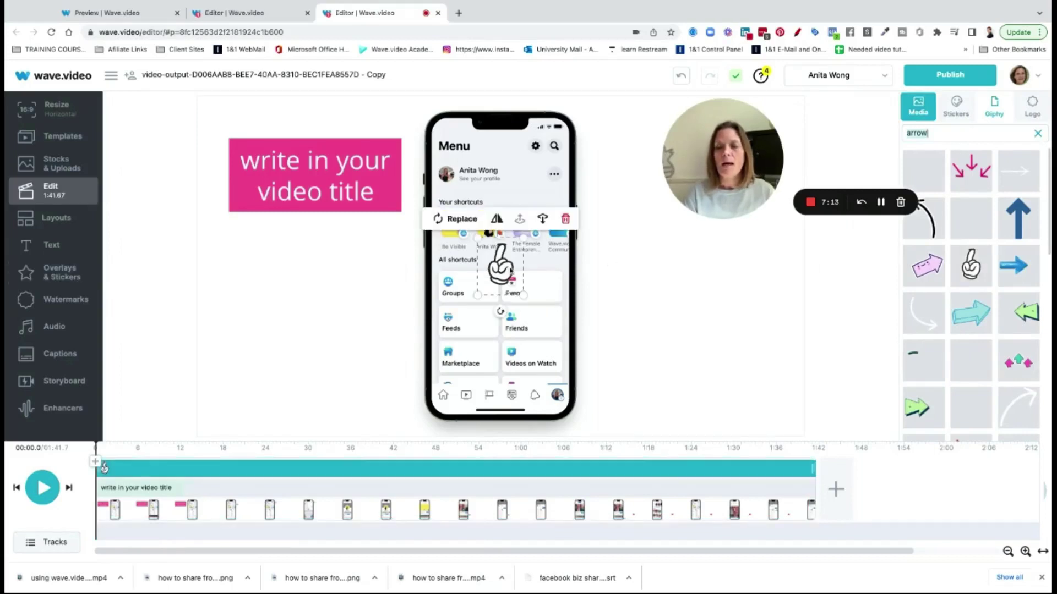
drag(510, 270, 610, 269)
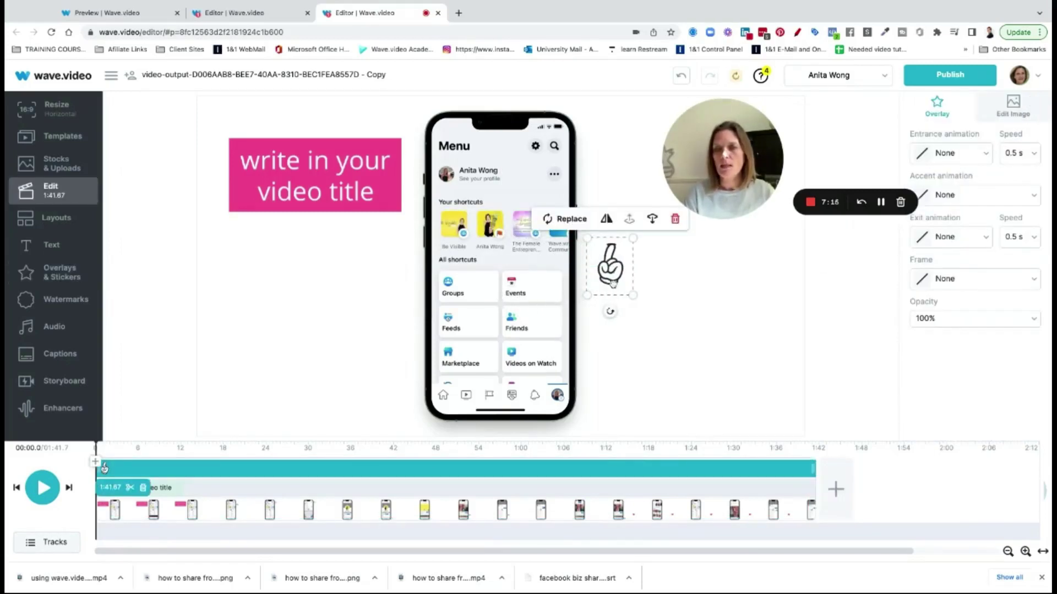
drag(606, 312, 643, 297)
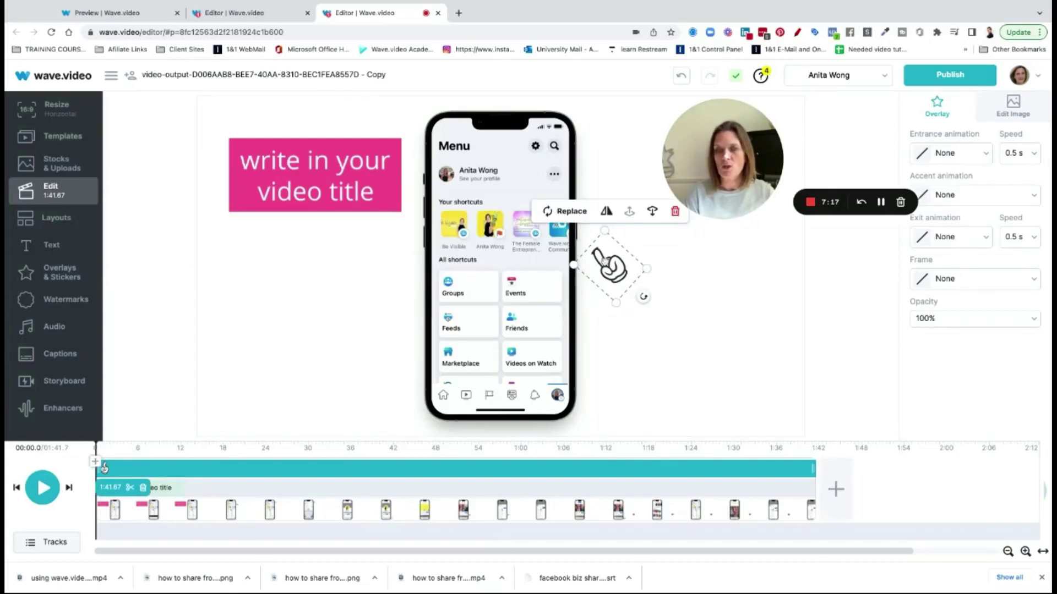
mouse_move(105, 467)
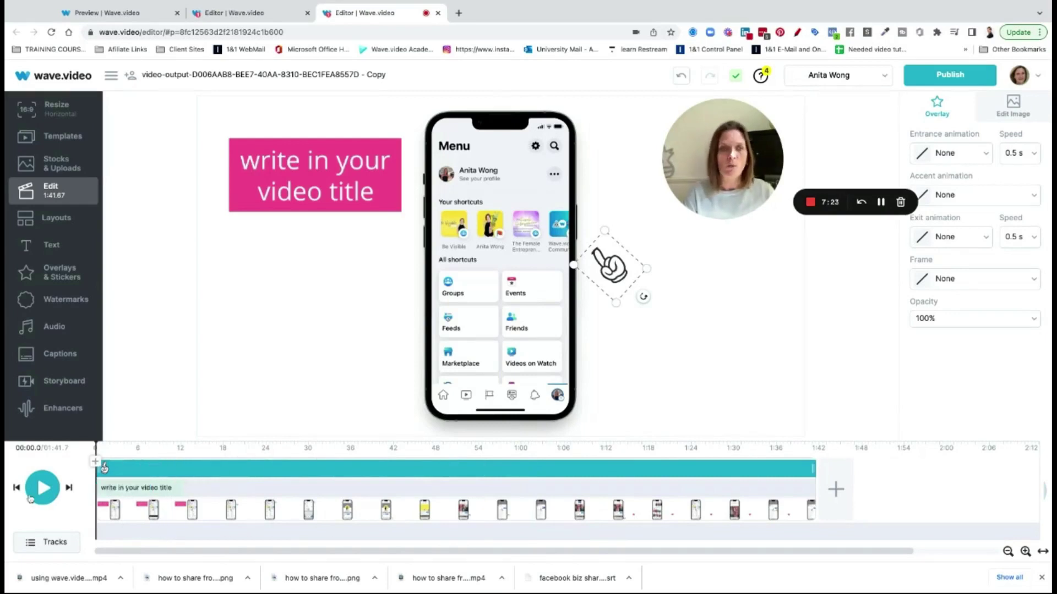
Split the hand sticker clip at about 3.9 seconds.
click(46, 488)
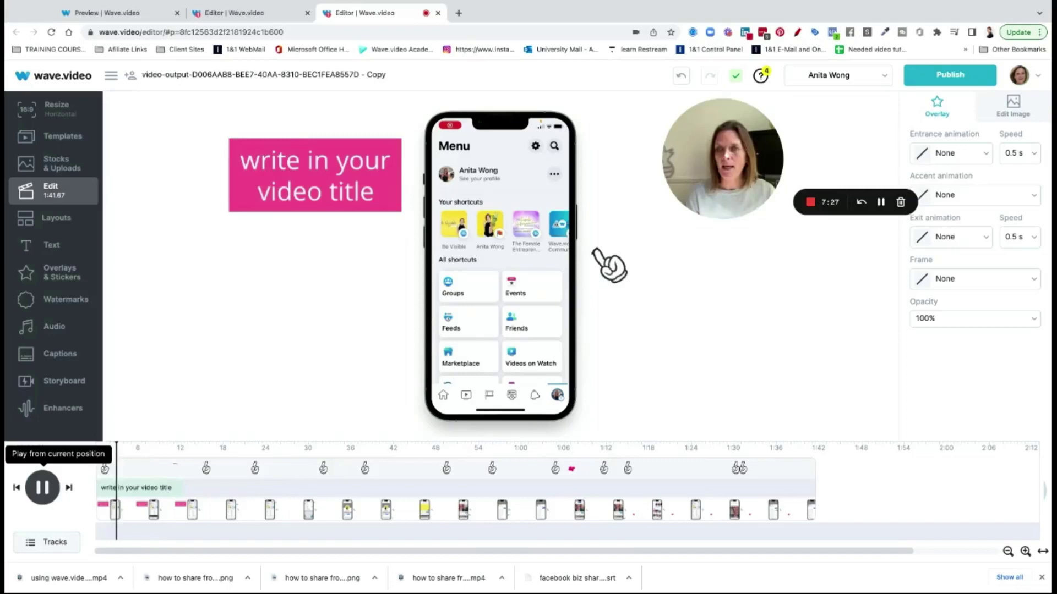
click(42, 488)
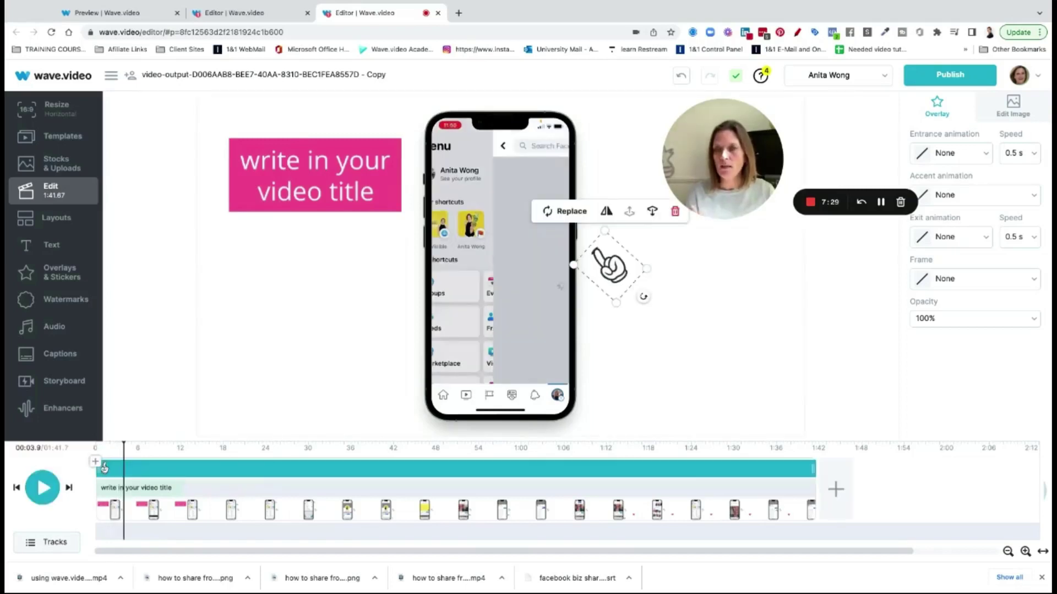
click(612, 254)
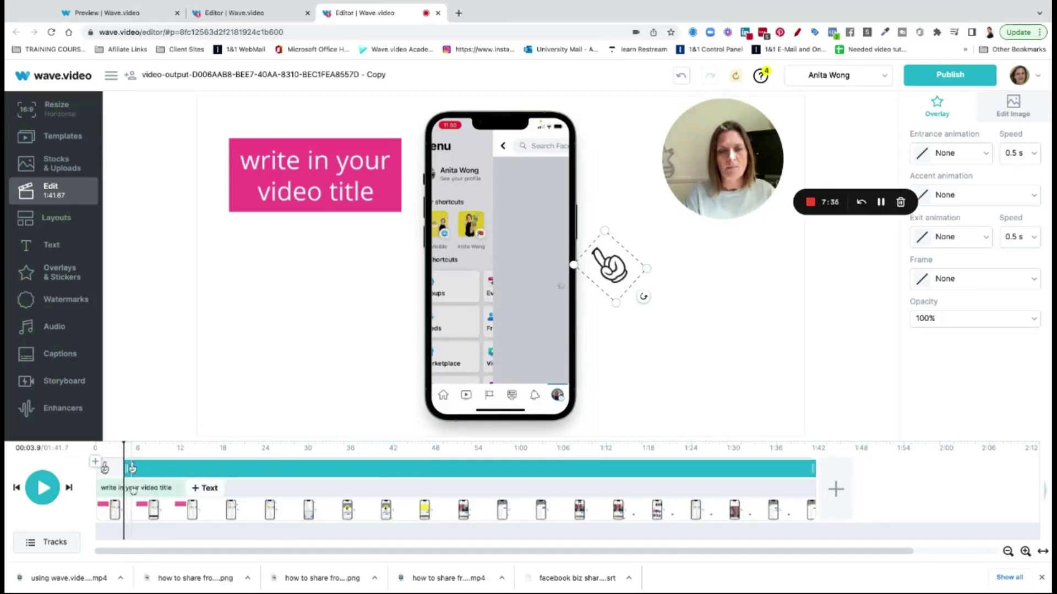
click(132, 488)
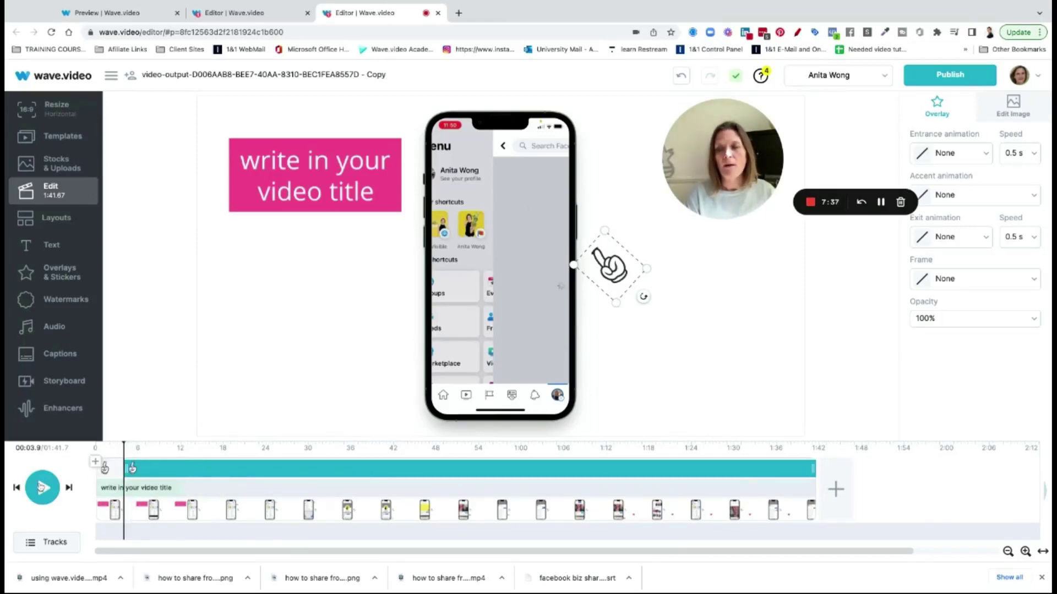
Preview playback and move the hand sticker up to the phone's three-dot button.
click(41, 488)
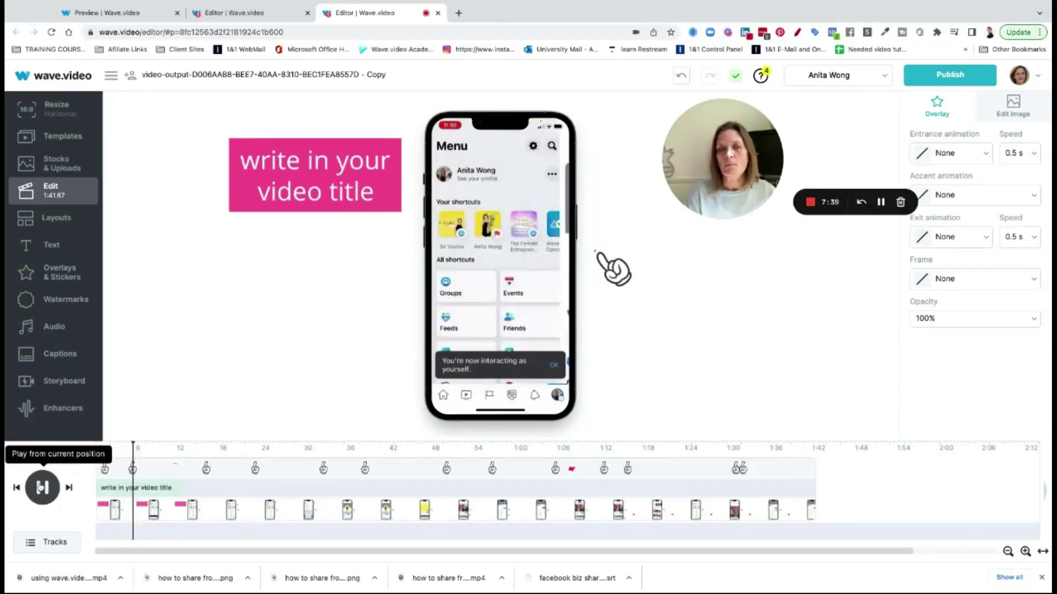
click(42, 487)
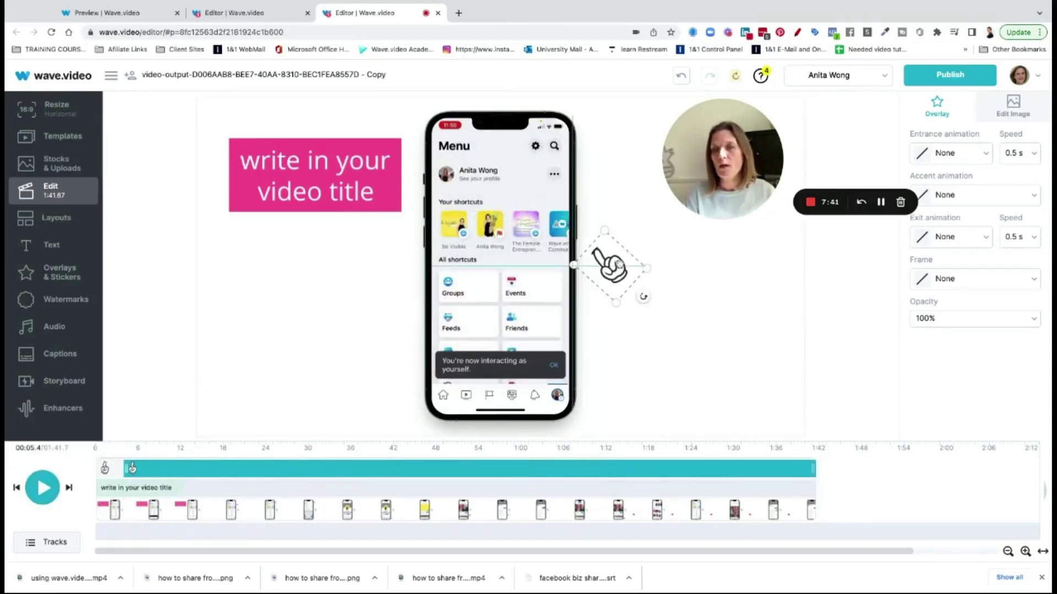
drag(620, 265, 581, 187)
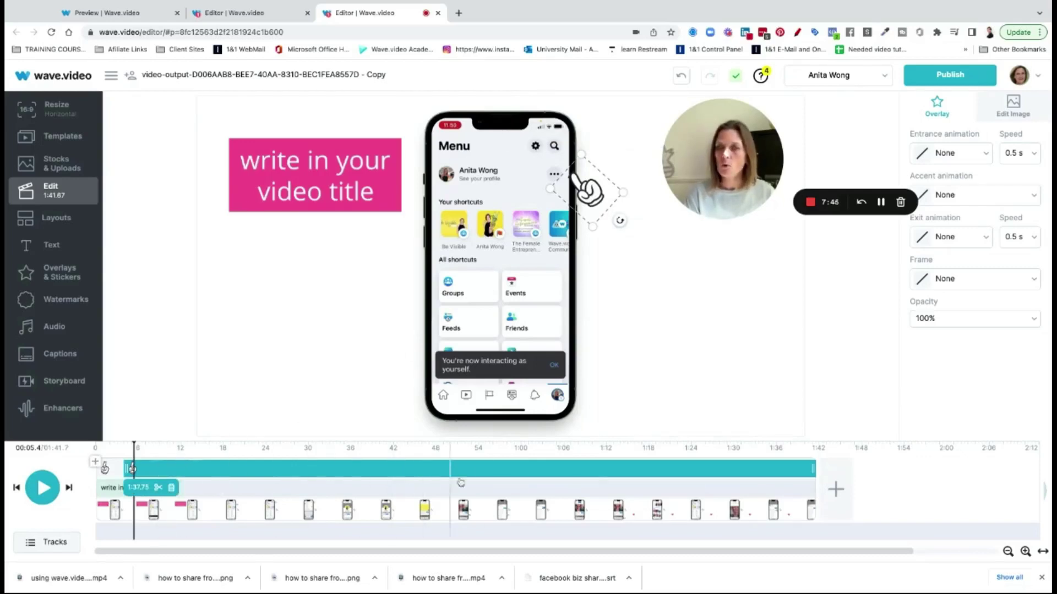
click(588, 188)
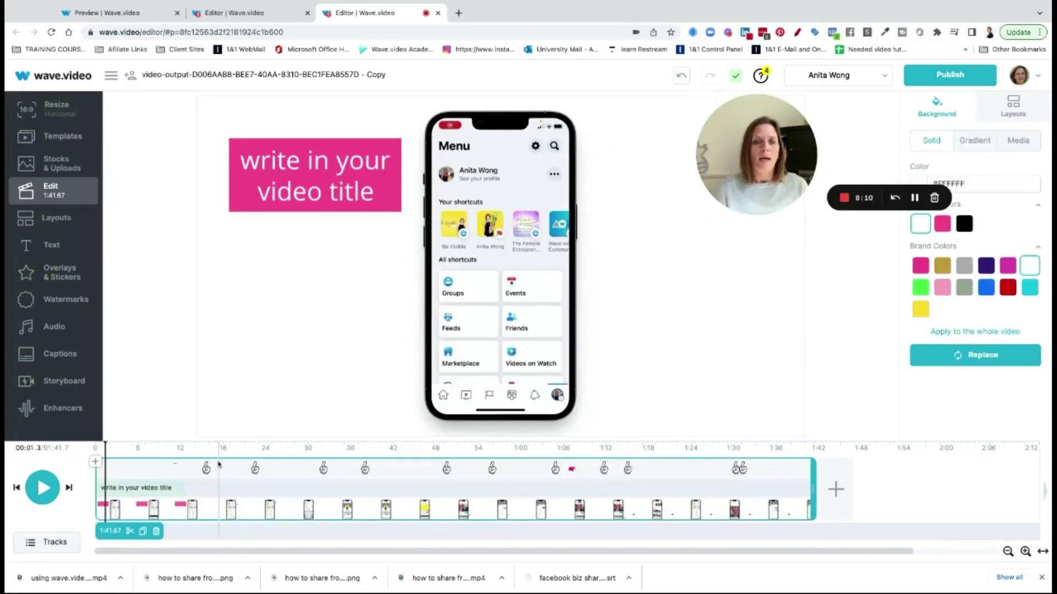
click(205, 469)
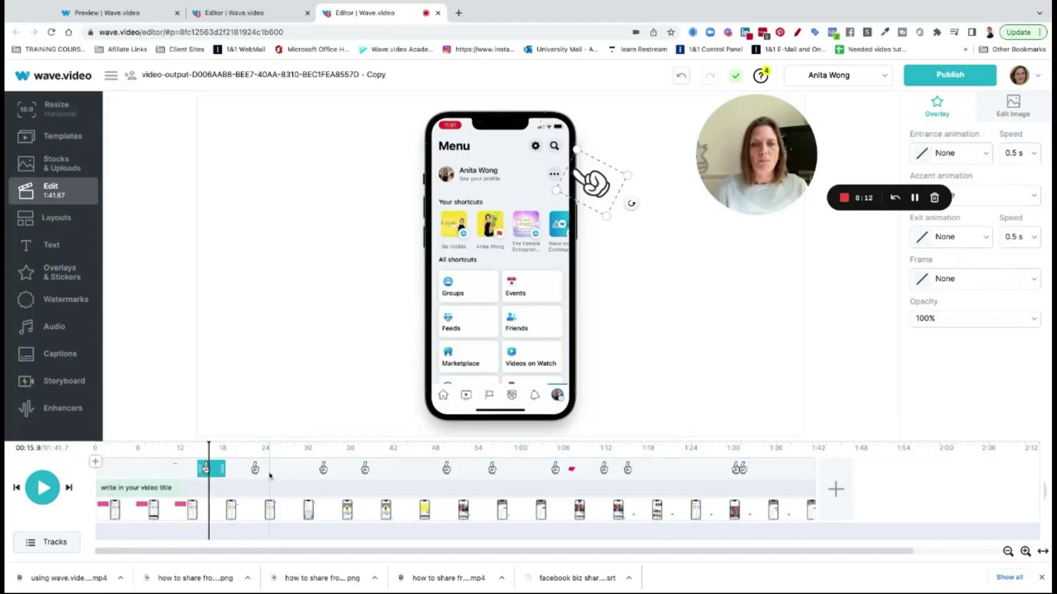
click(323, 471)
click(443, 469)
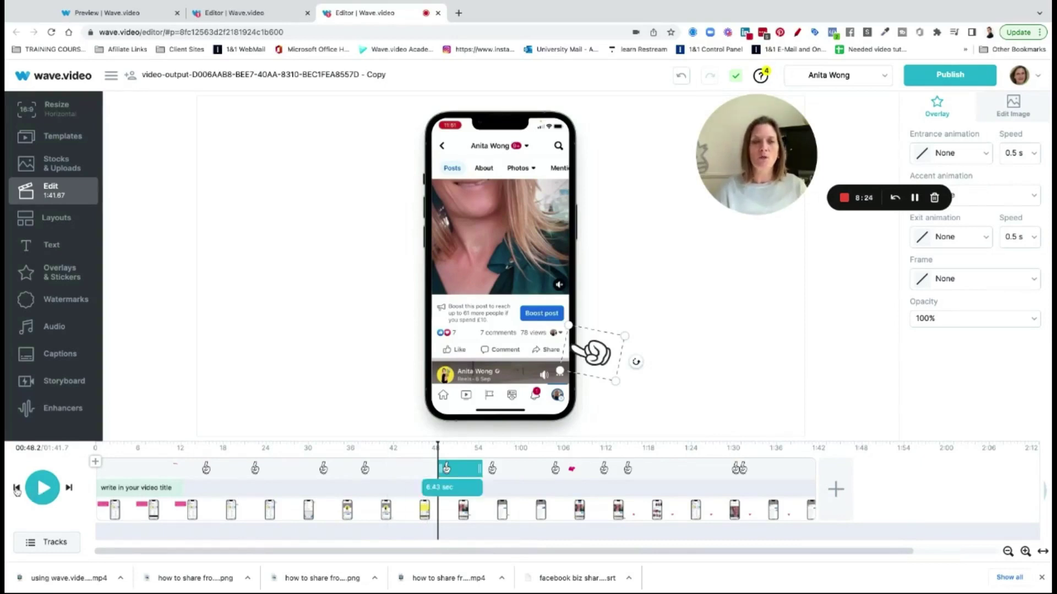
click(16, 490)
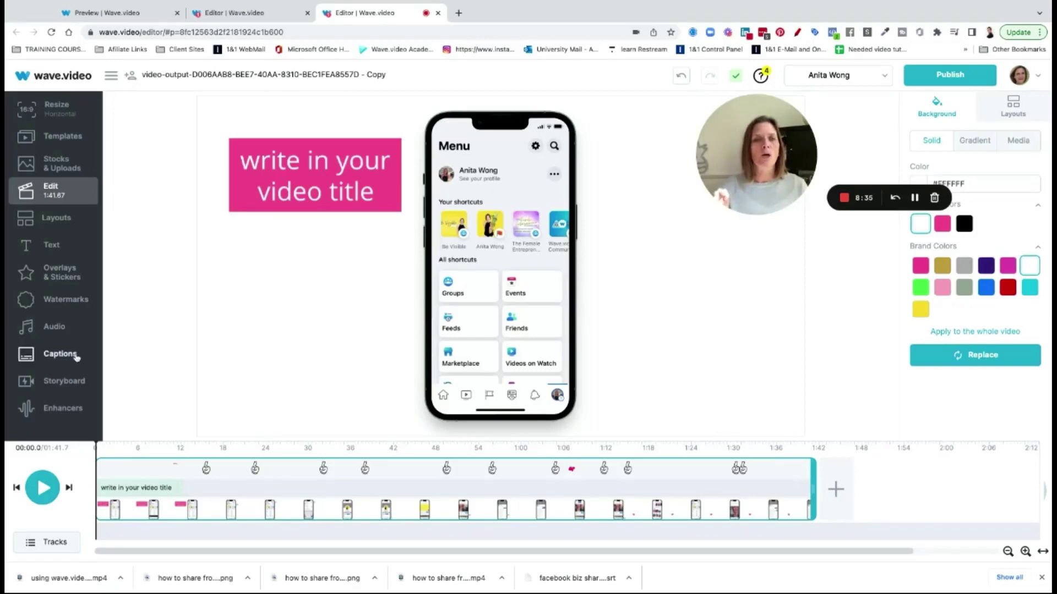
Start a new caption track using automatic transcription of the project video.
click(55, 360)
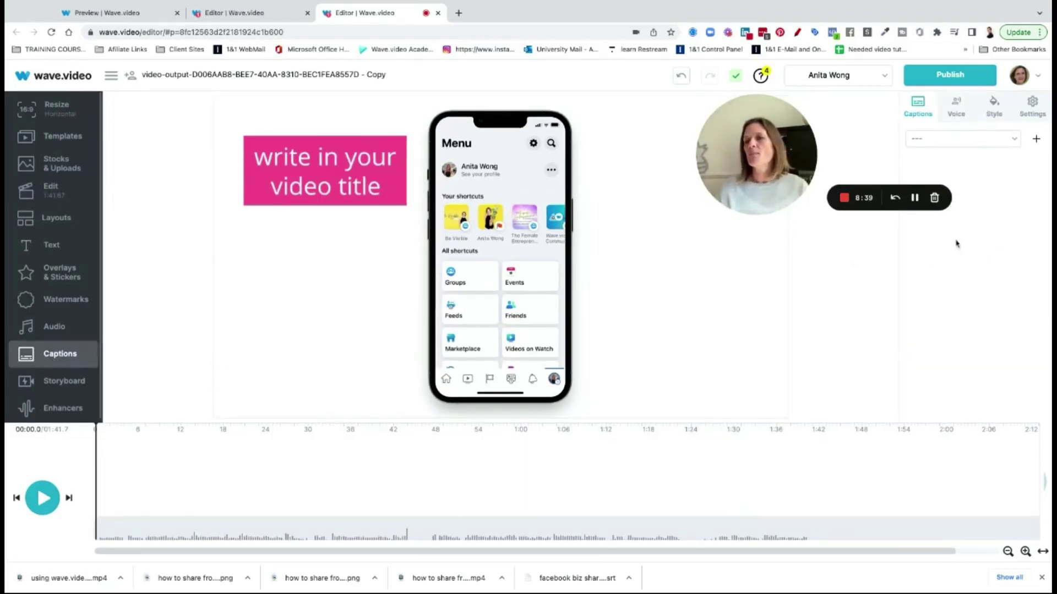
click(1037, 139)
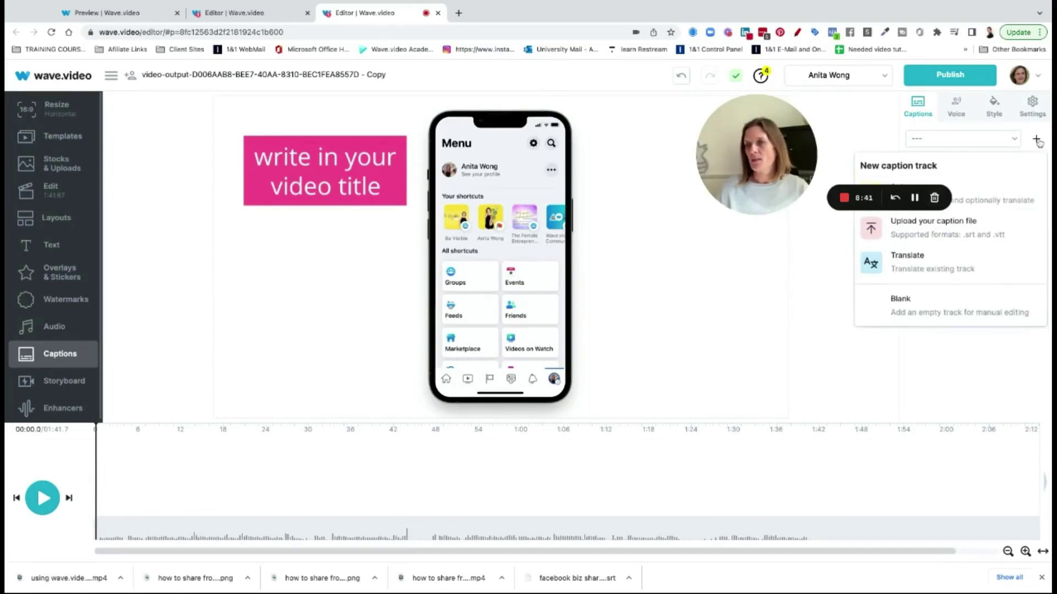
drag(782, 165, 635, 174)
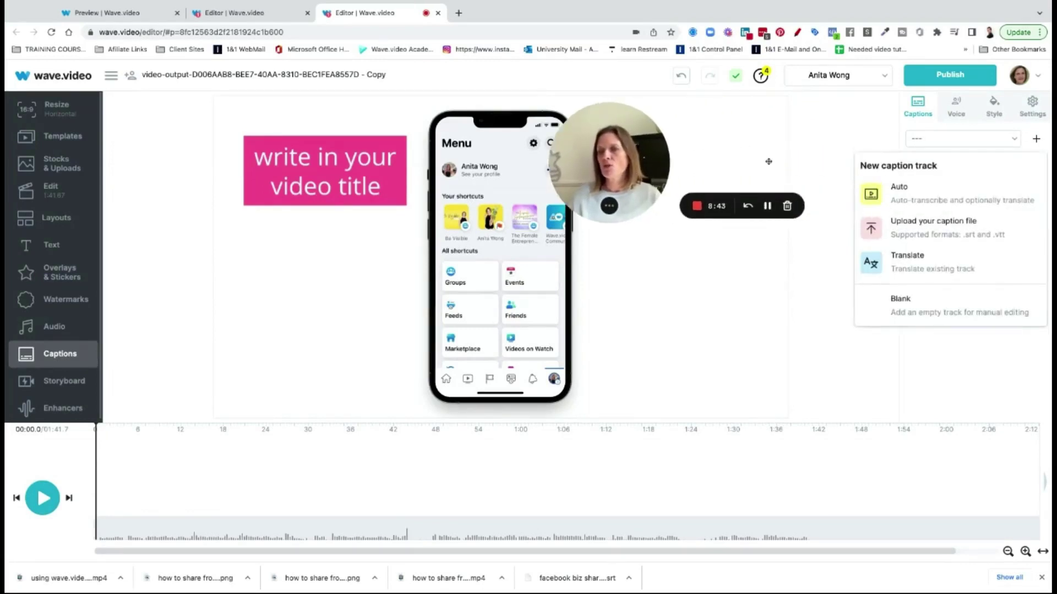
click(912, 194)
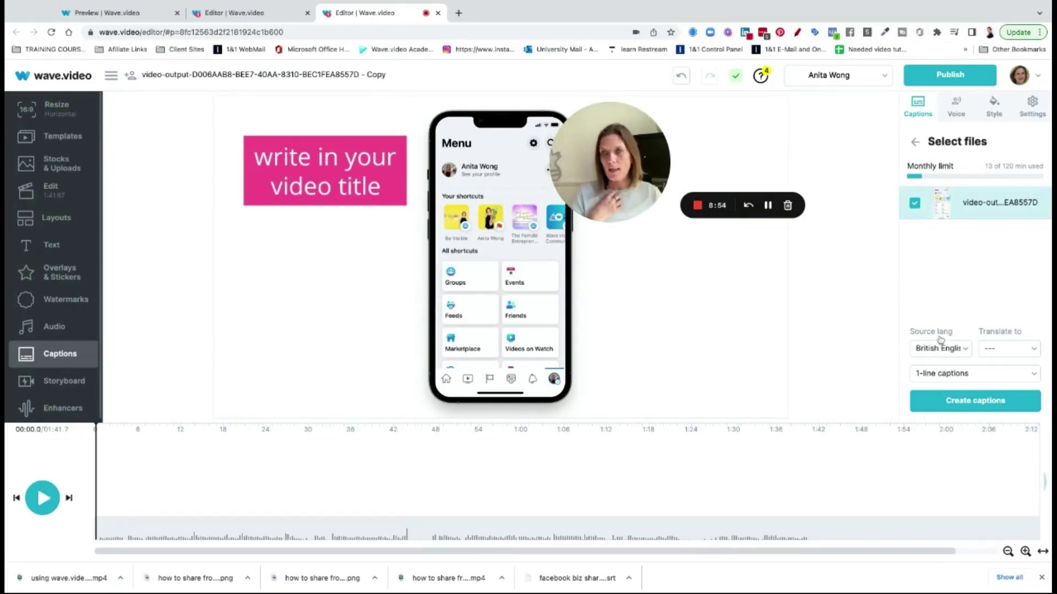
Keep the caption length setting at 1 line.
mouse_move(602, 160)
drag(601, 160, 677, 158)
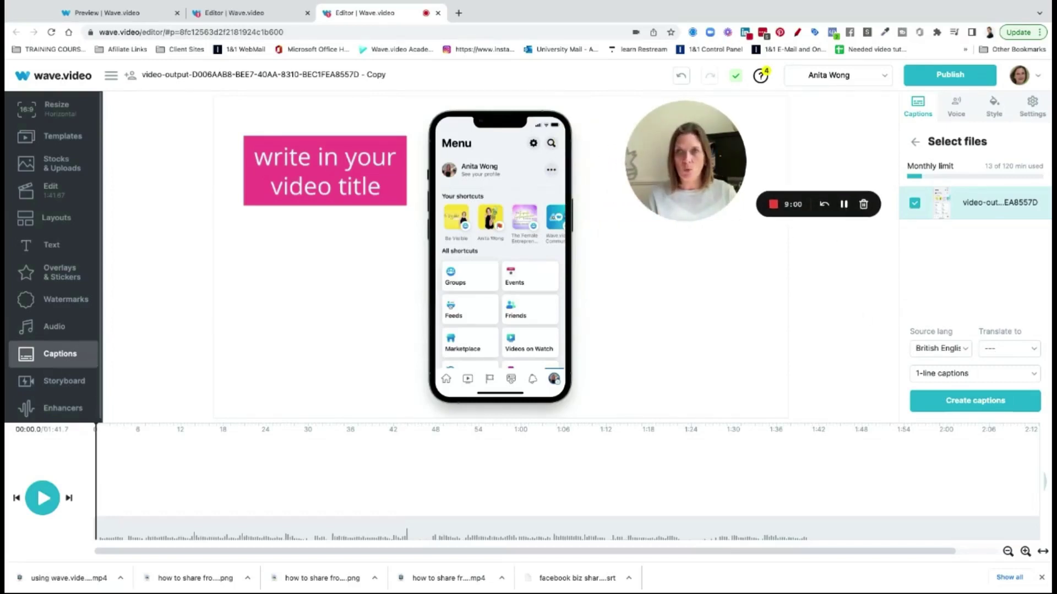
click(989, 375)
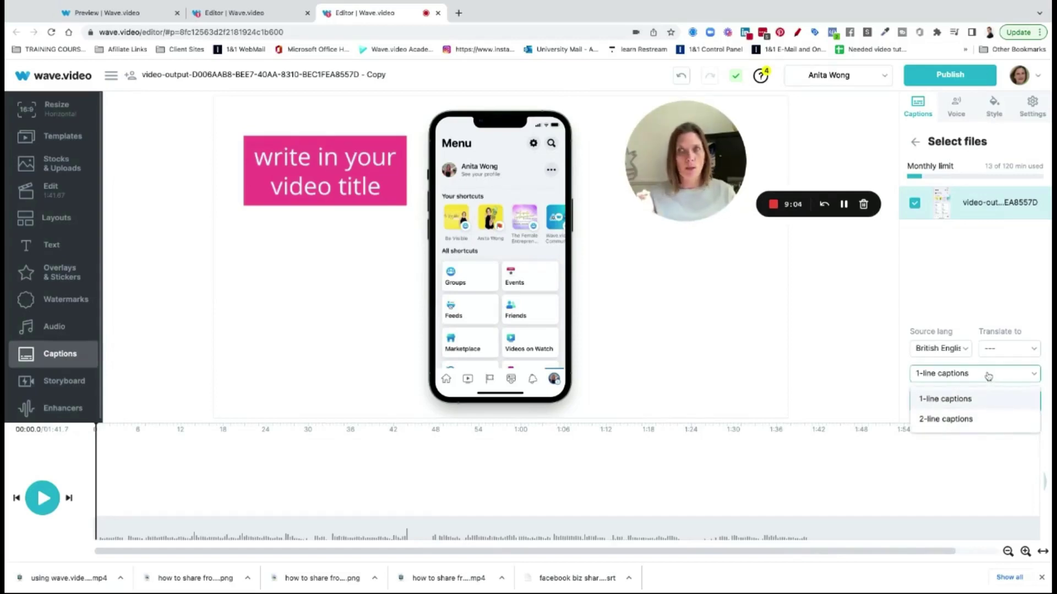
click(945, 398)
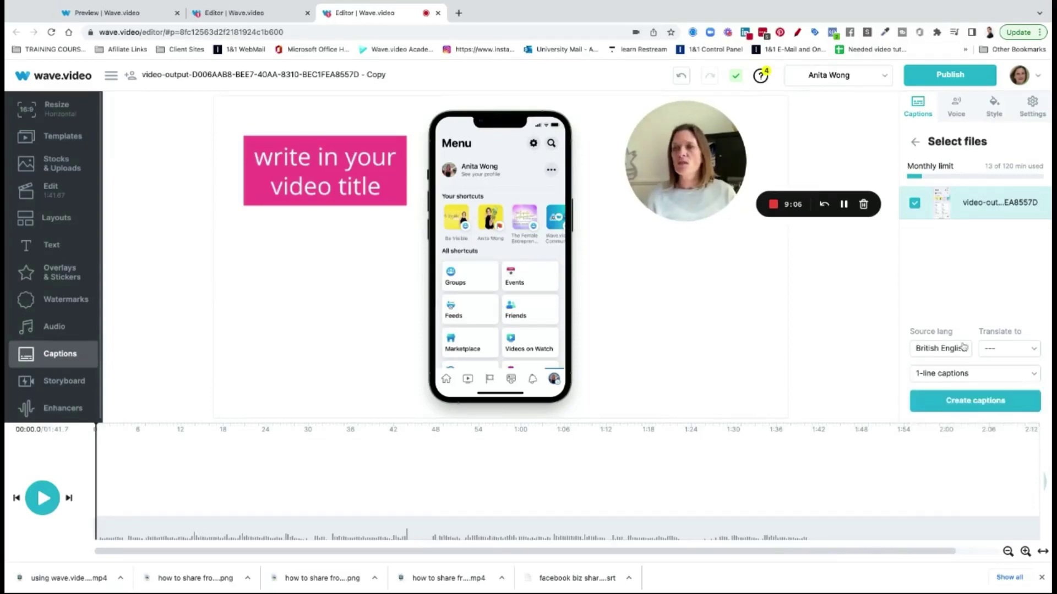
Generate the captions and review the list down to 'thanks a lot.' at 1:40.75.
click(972, 401)
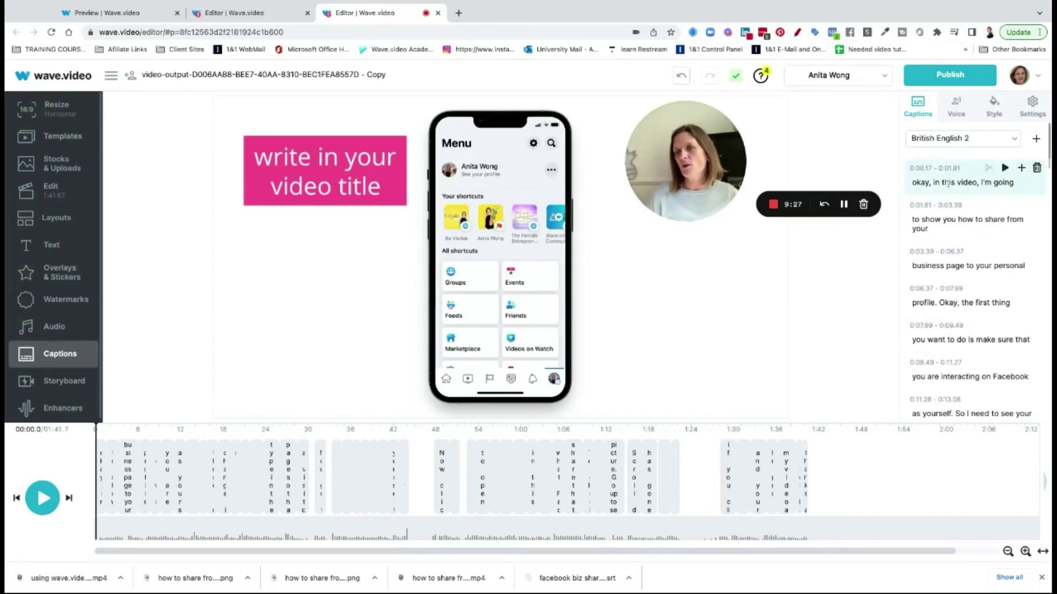
scroll(954, 343, down, 15)
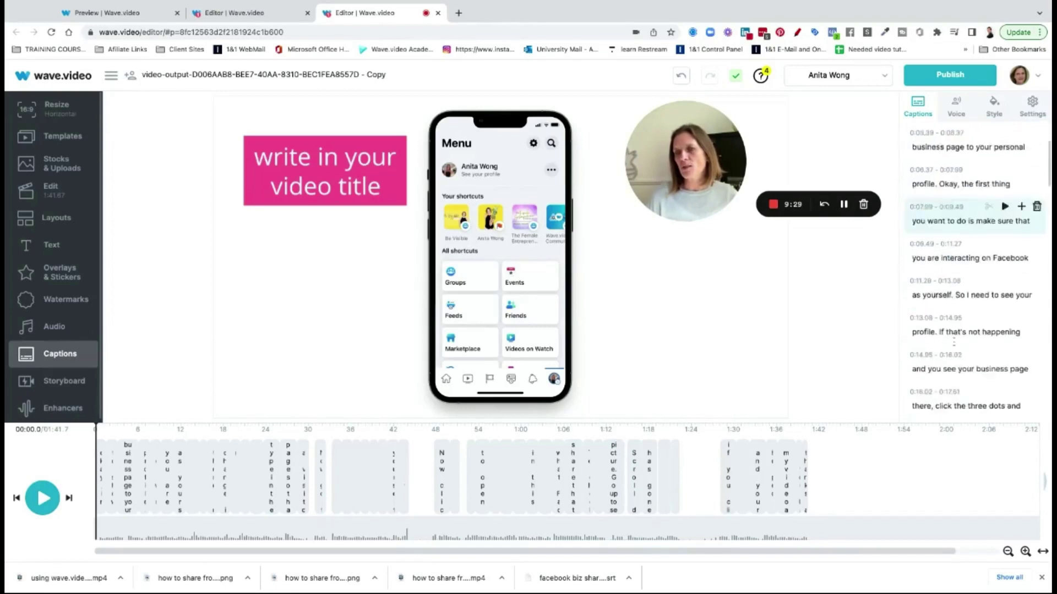
scroll(954, 343, down, 3)
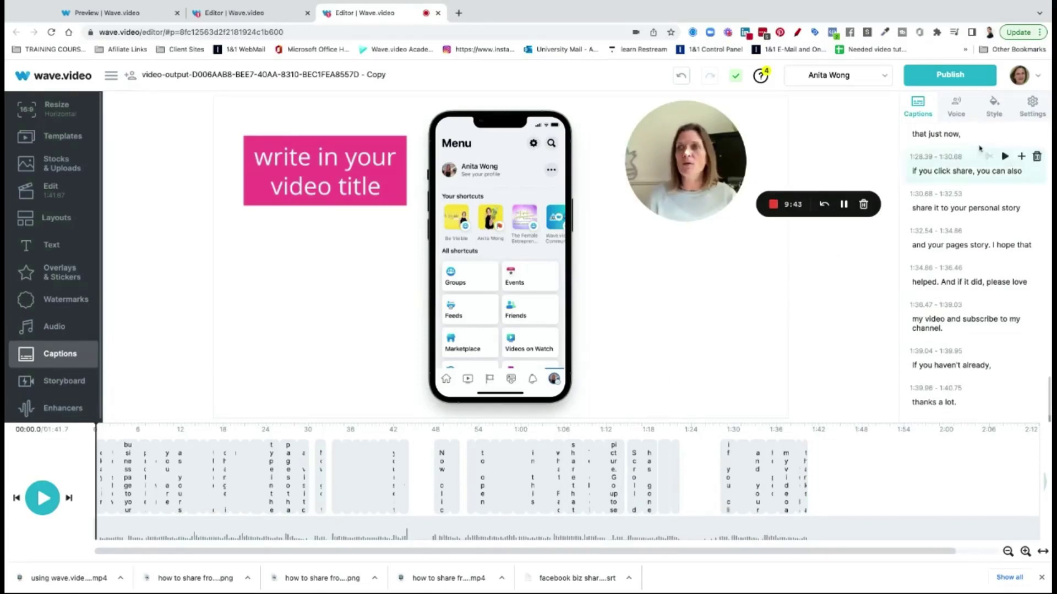
Download the captions as an .SRT file from the Captions settings.
click(1037, 111)
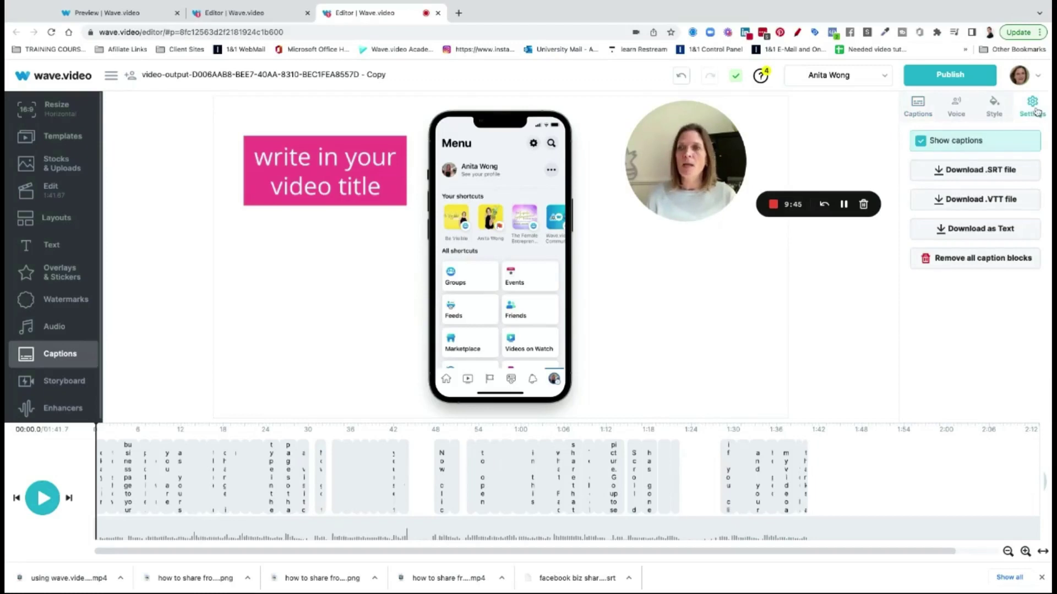
click(975, 174)
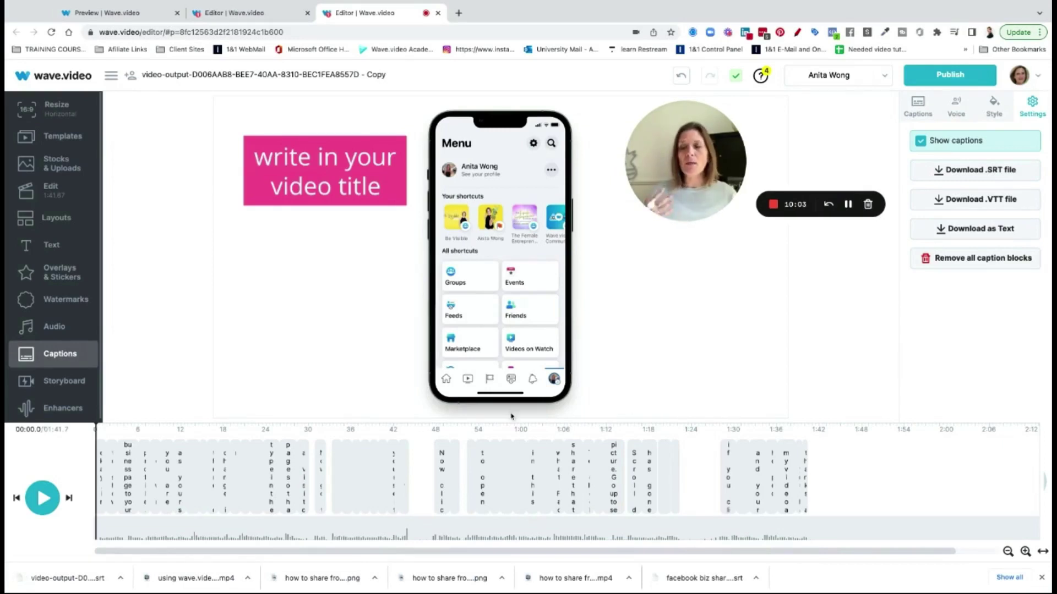
Preview the captions, then untick Show captions so none appear on the video.
click(37, 500)
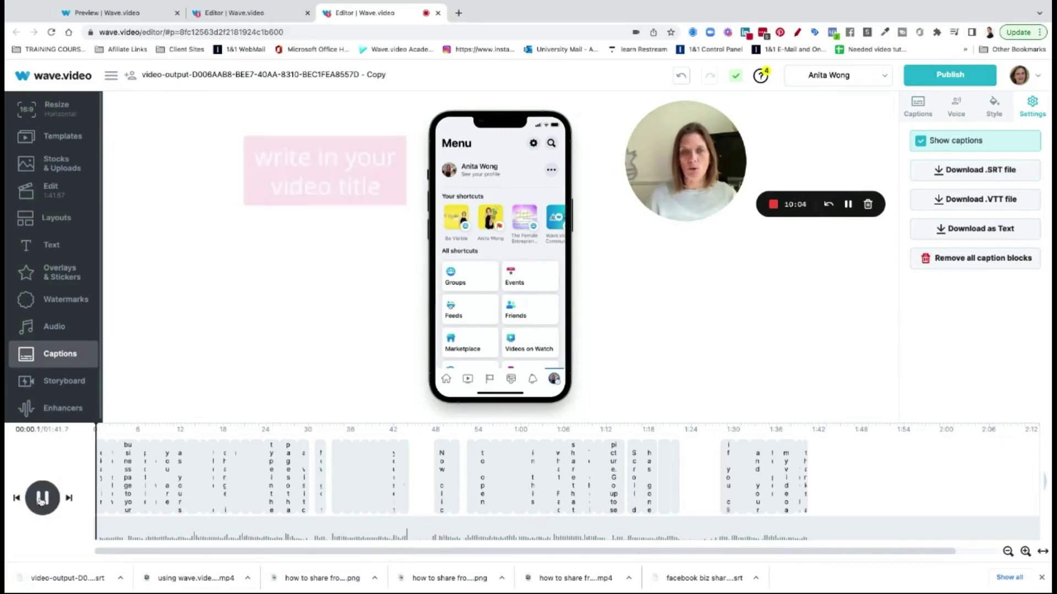
click(325, 355)
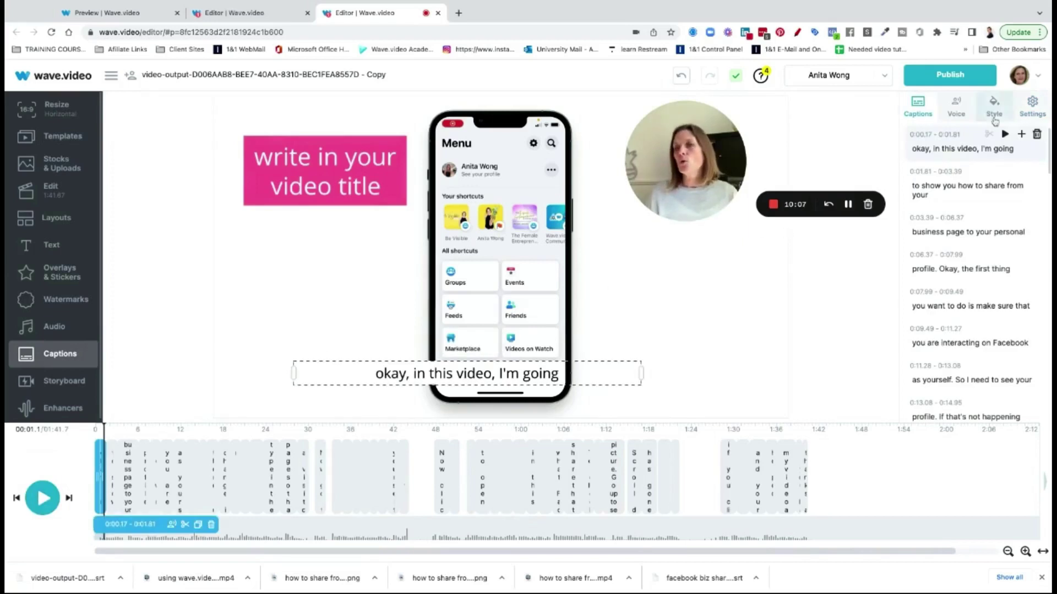
click(1032, 105)
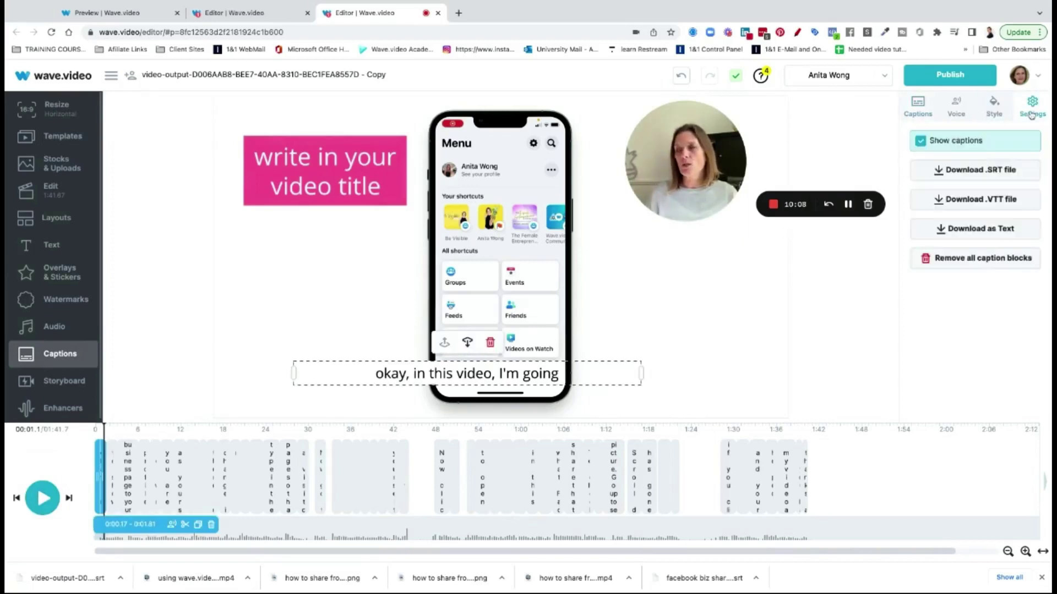
click(920, 142)
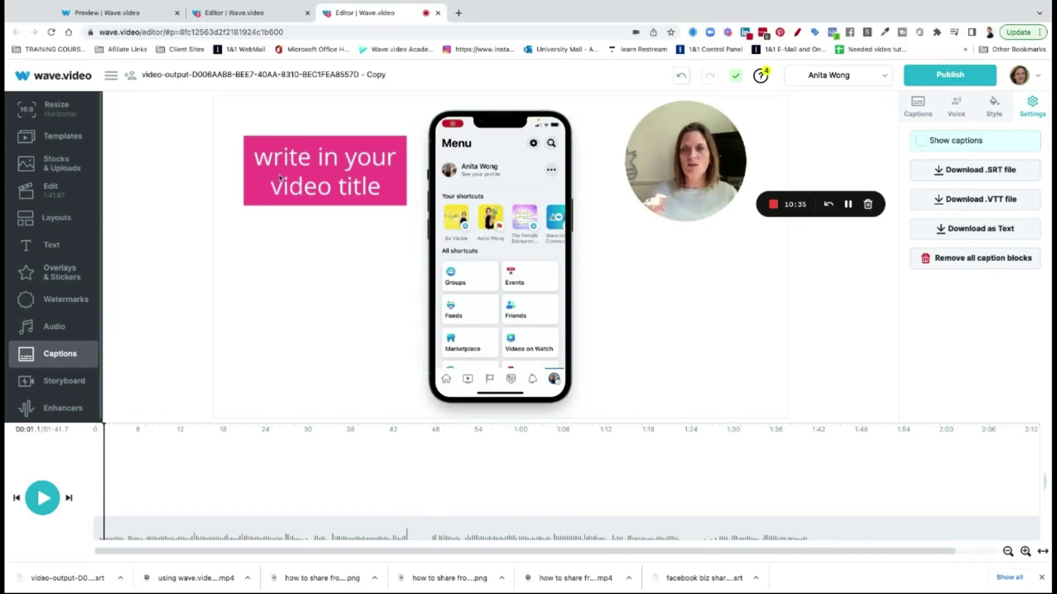
Publish the project as a video to reach the render options page.
click(967, 82)
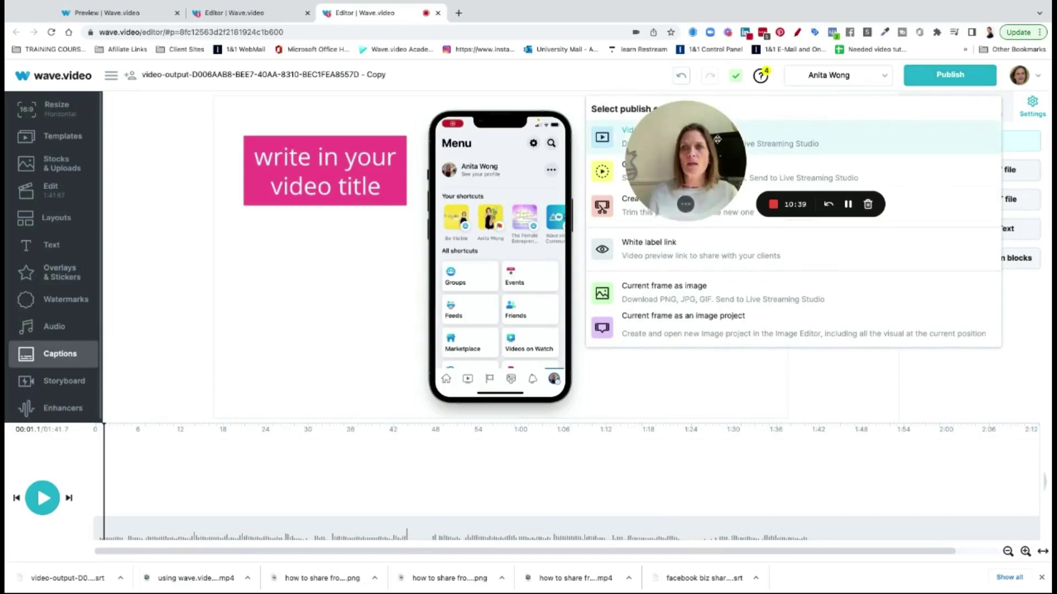
drag(717, 140, 680, 403)
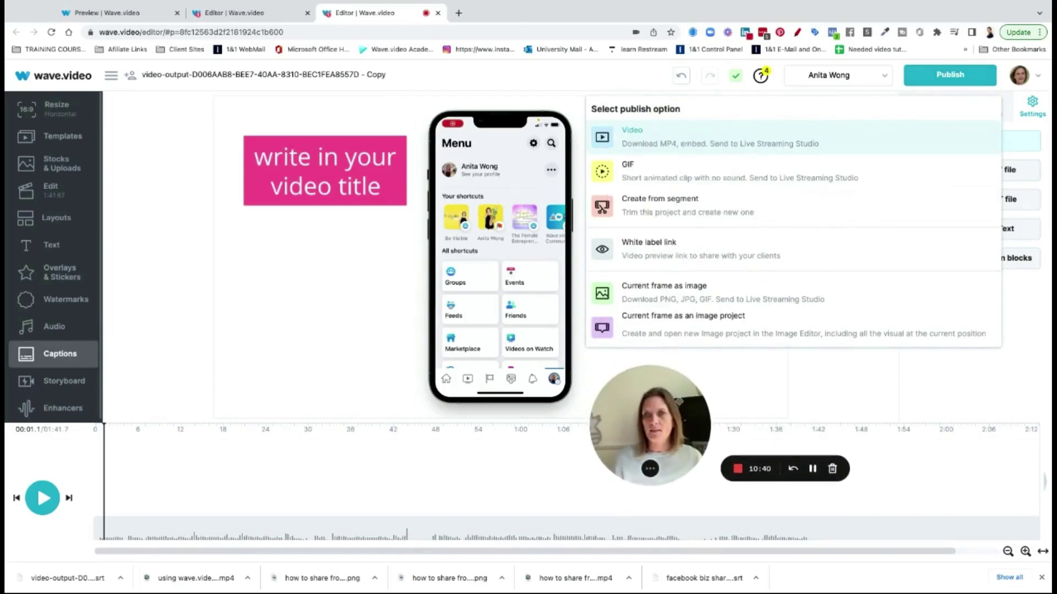
click(668, 144)
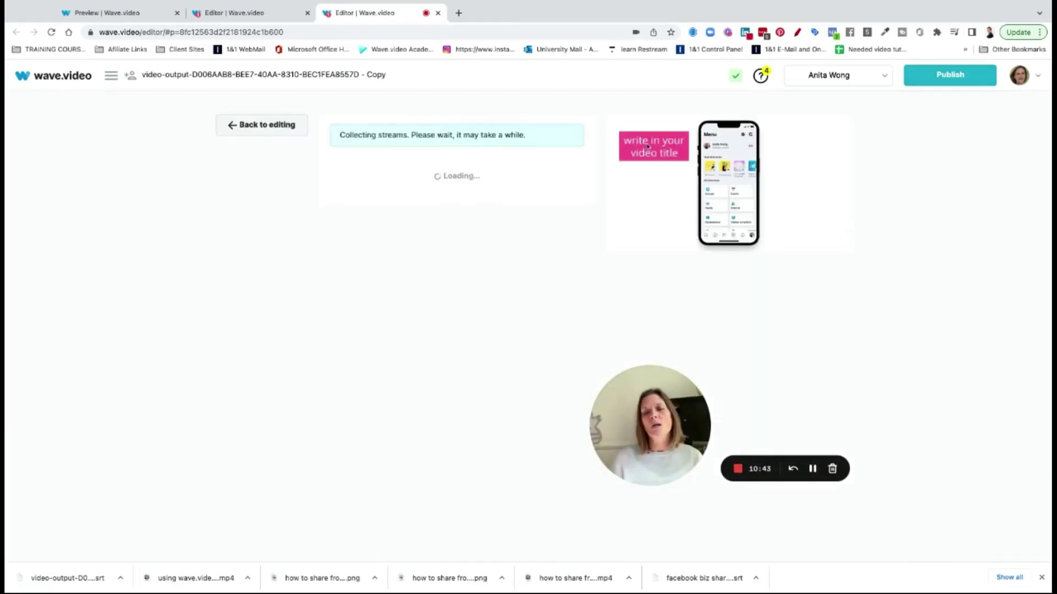